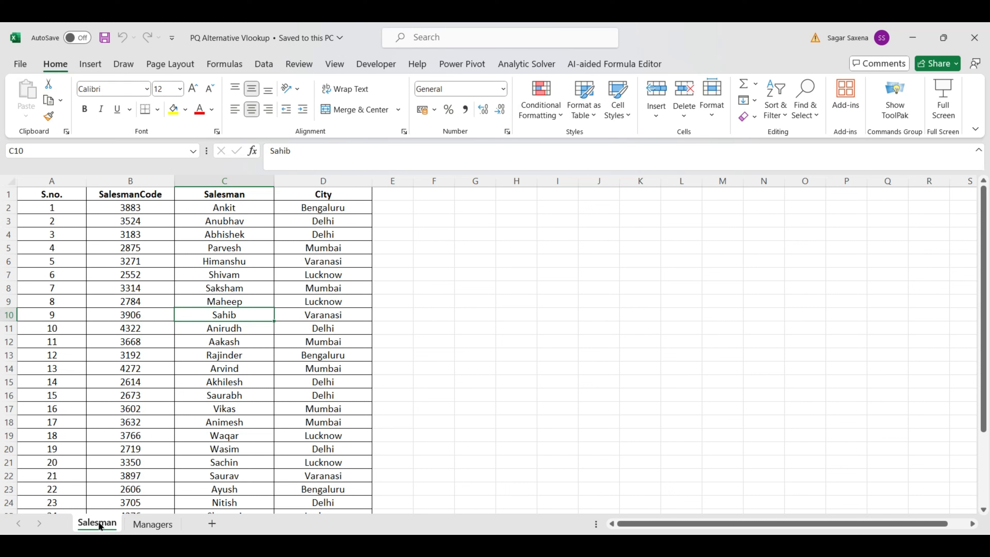
- Examine the column headers of the Salesman and Managers sheets and the City column they share
left_click(127, 192)
left_click(220, 197)
left_click(323, 194)
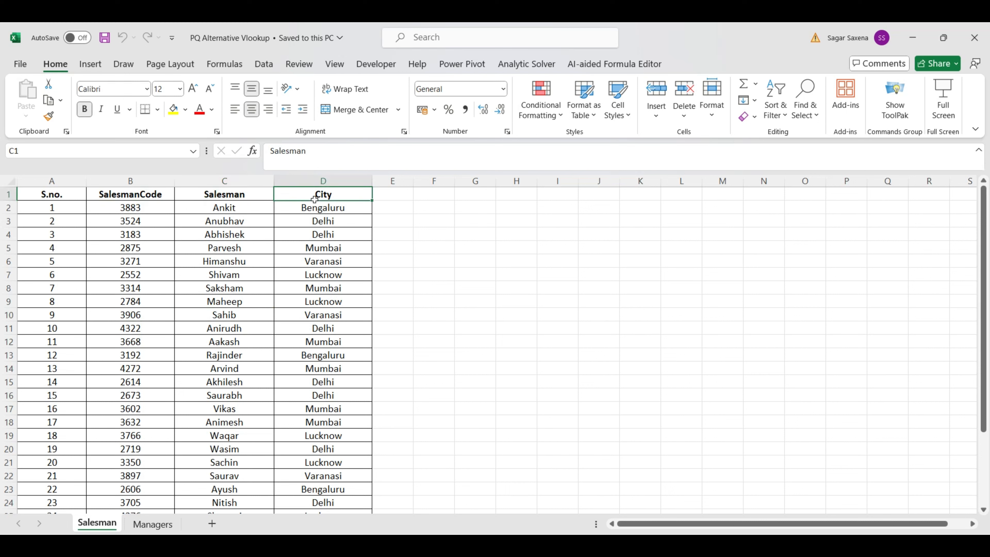
left_click(152, 523)
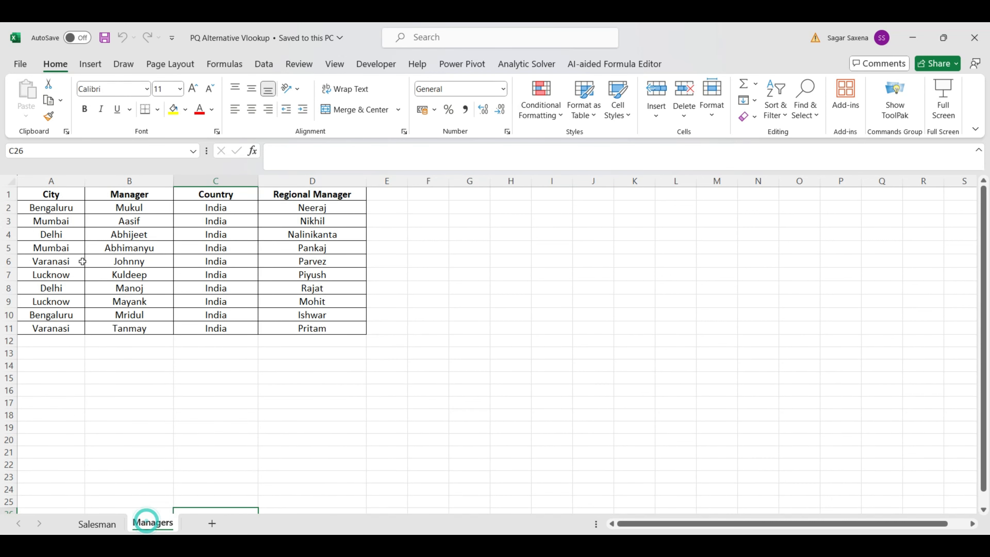
left_click(63, 197)
left_click(144, 194)
left_click(217, 195)
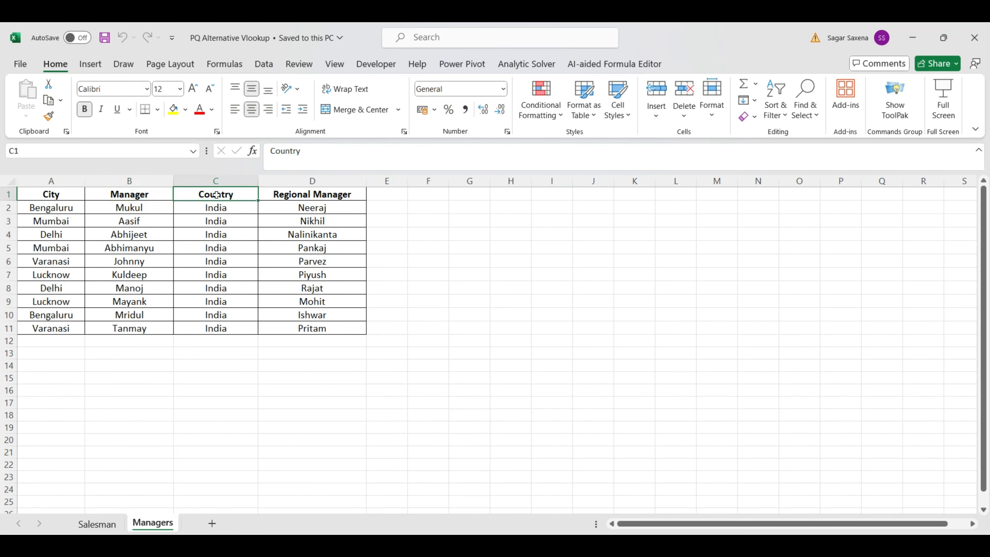
left_click(300, 195)
left_click_drag(118, 199, 338, 333)
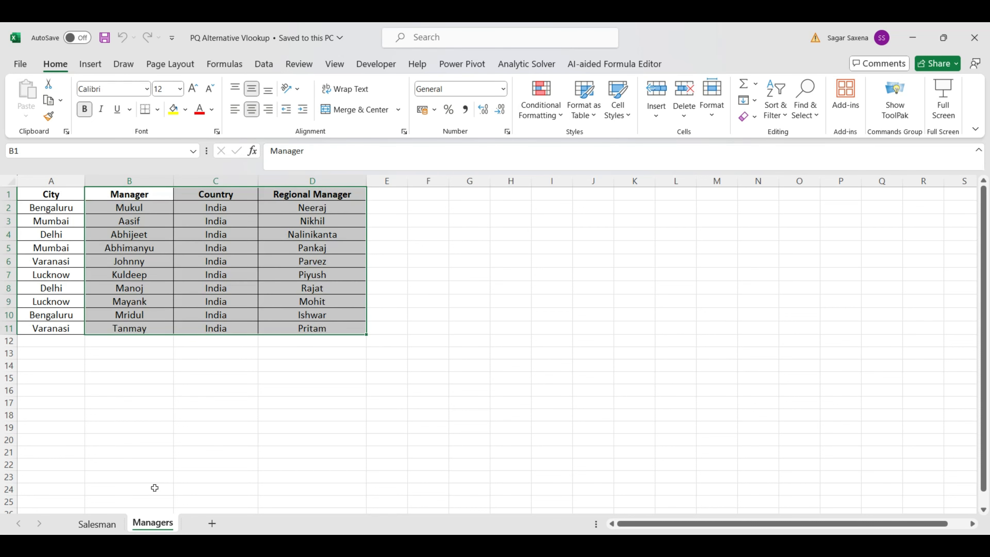
left_click(97, 524)
left_click(401, 191)
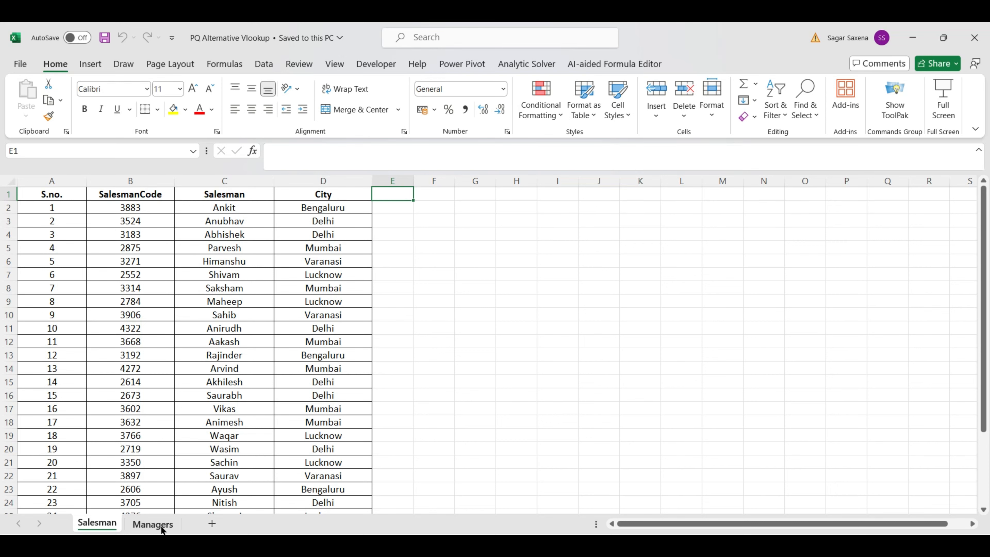
left_click(152, 524)
left_click(51, 194)
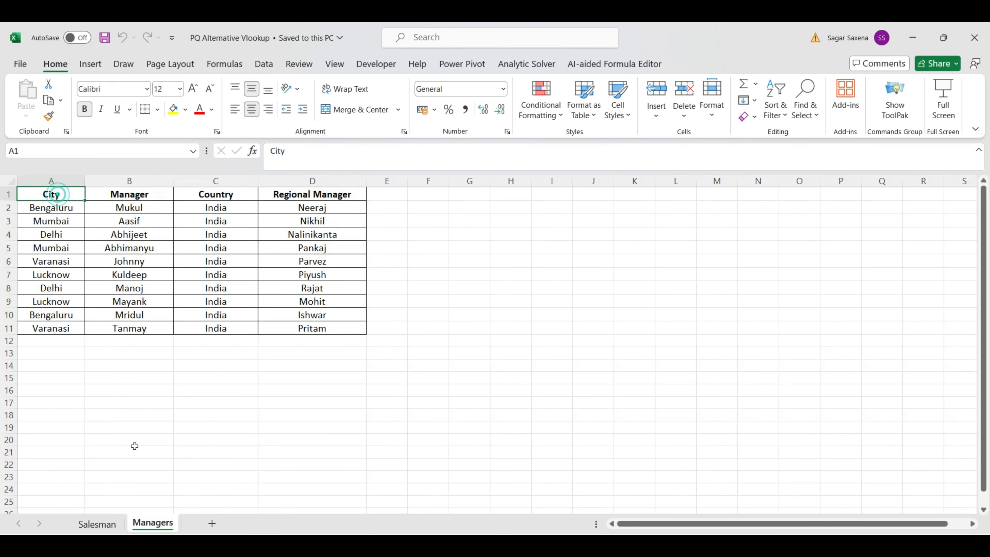
- Turn the Salesman data in A1:D31 into a table with headers and open it in Power Query
left_click(97, 524)
left_click(390, 195)
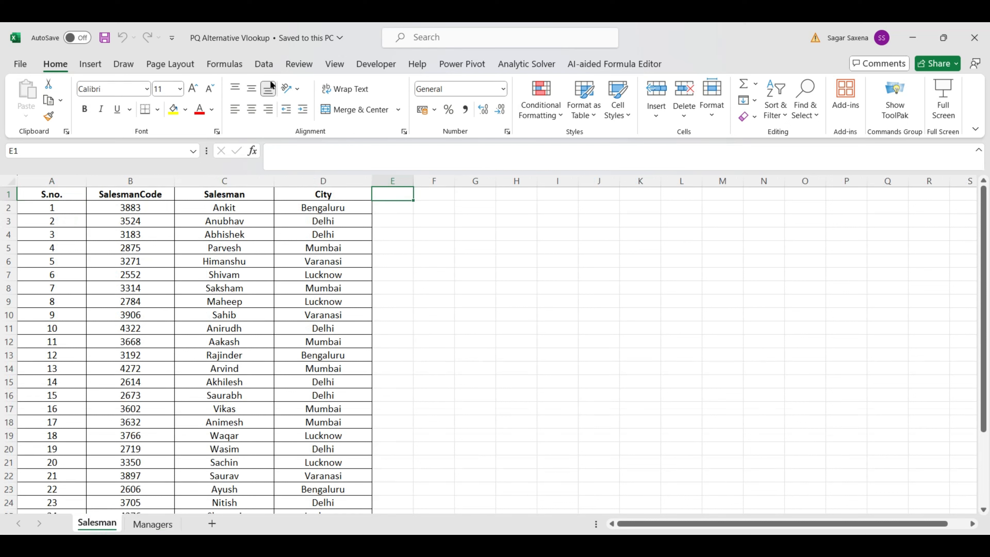
left_click(268, 69)
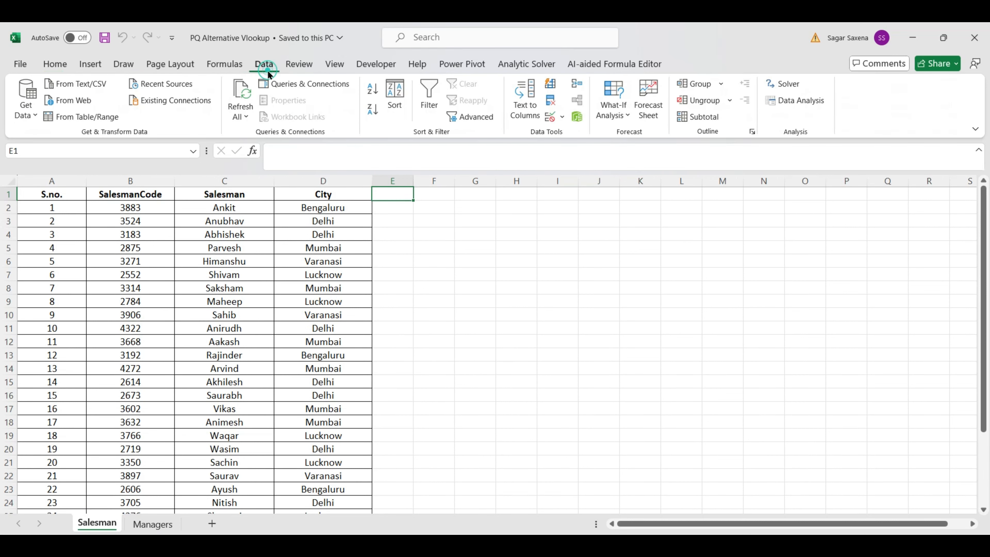
left_click(70, 117)
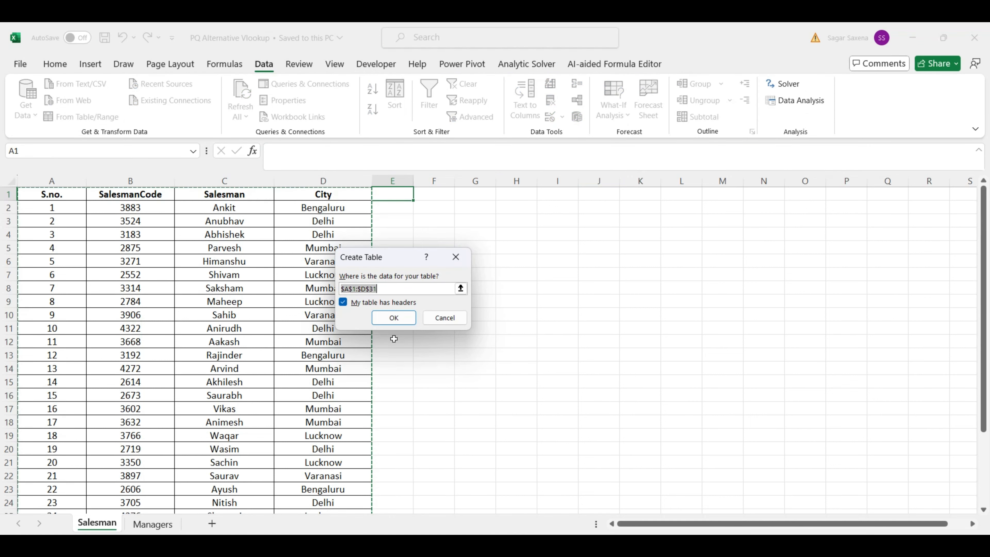
left_click(394, 315)
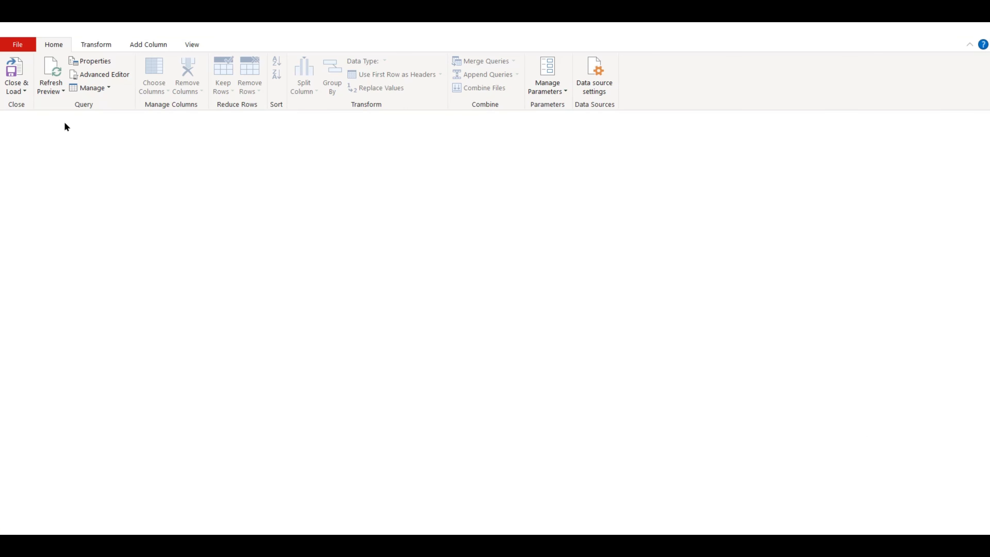
- Close the Table1 query and load it to the workbook as Only Create Connection
left_click(24, 91)
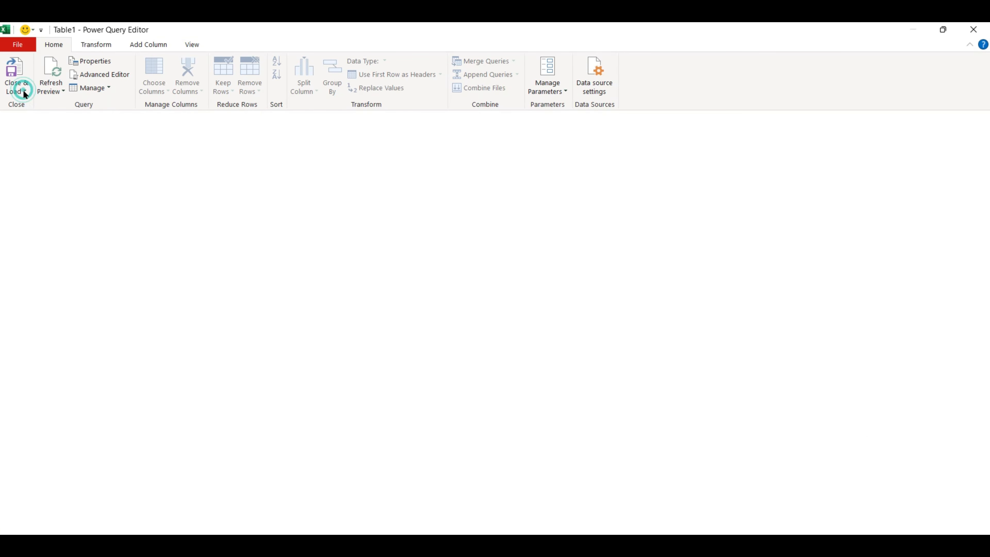
left_click(23, 90)
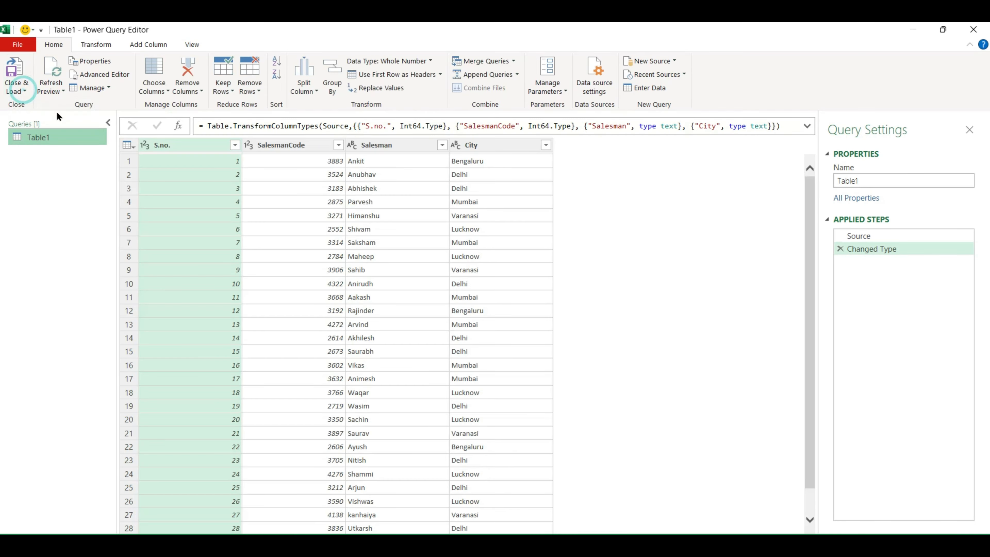
left_click(22, 92)
left_click(54, 118)
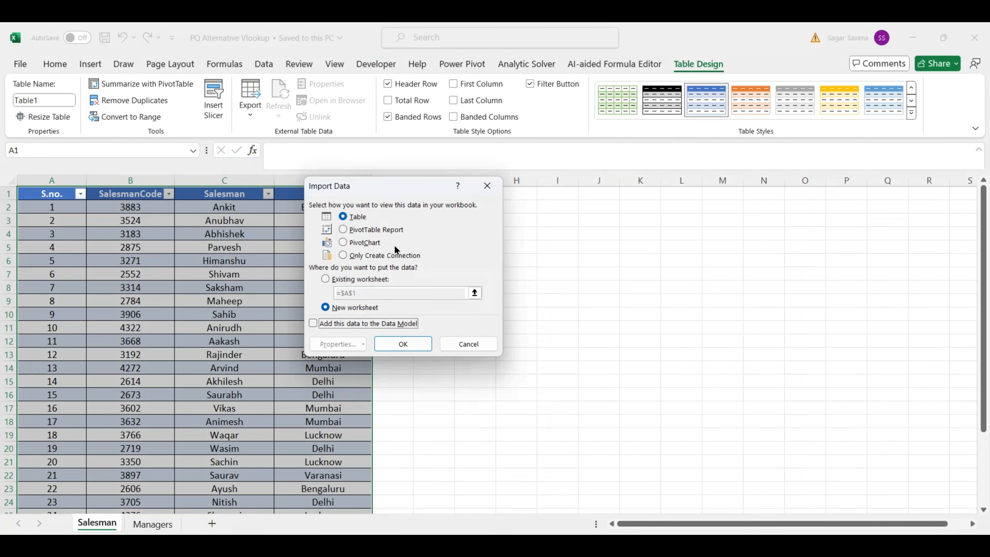
left_click(366, 255)
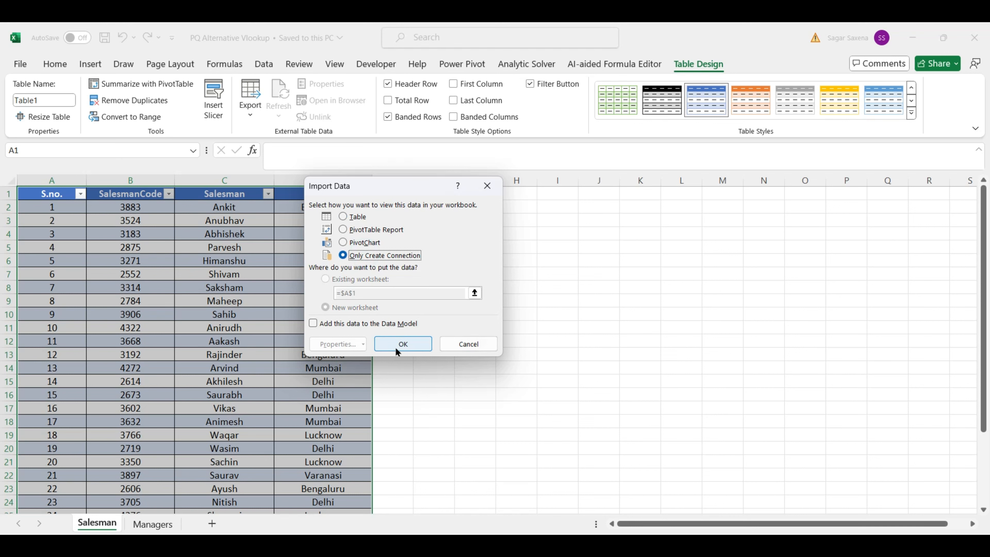
left_click(403, 343)
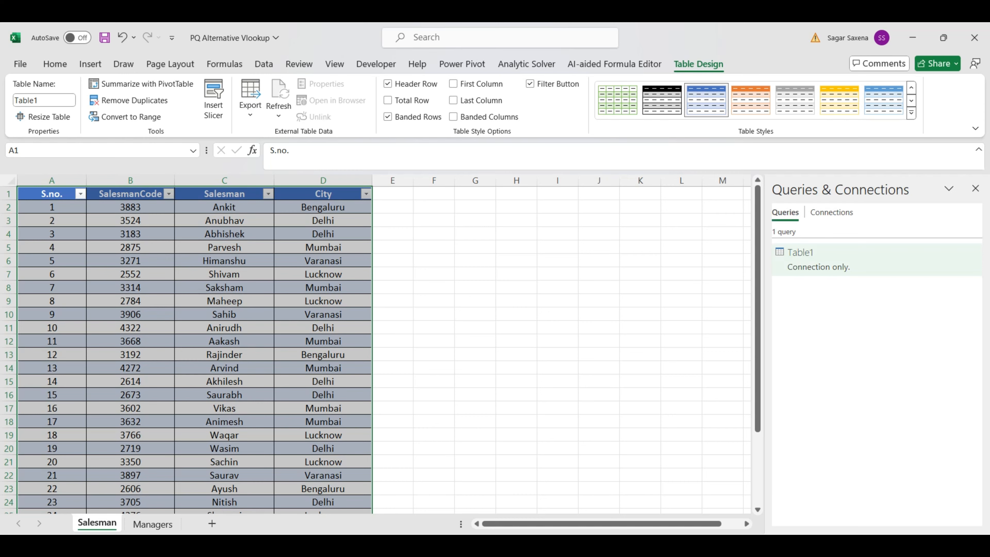
- Convert the data on the Managers sheet into a table with headers and open it in Power Query
left_click(154, 525)
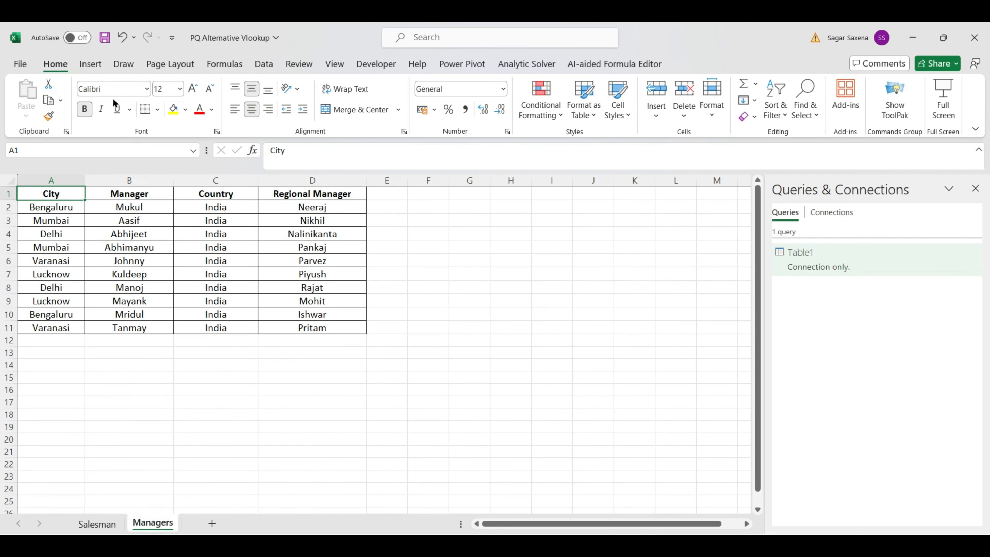
left_click(264, 63)
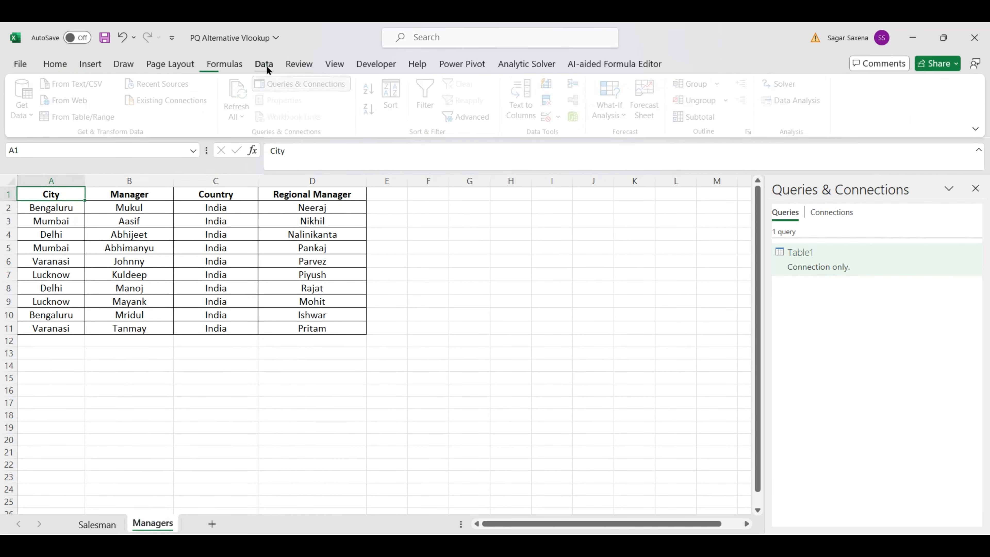
left_click(74, 117)
left_click(386, 318)
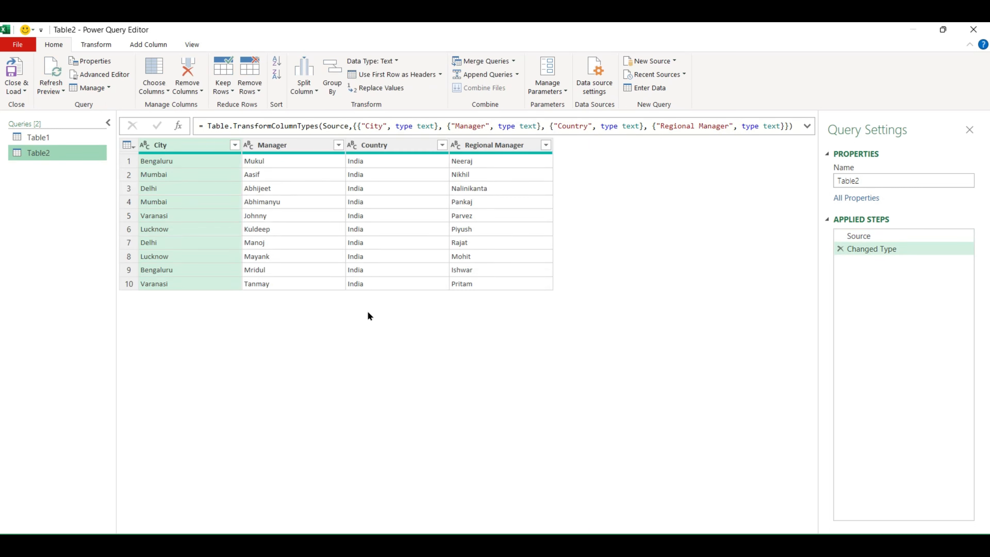
- Rename the Table1 query as Salesman
left_click(61, 138)
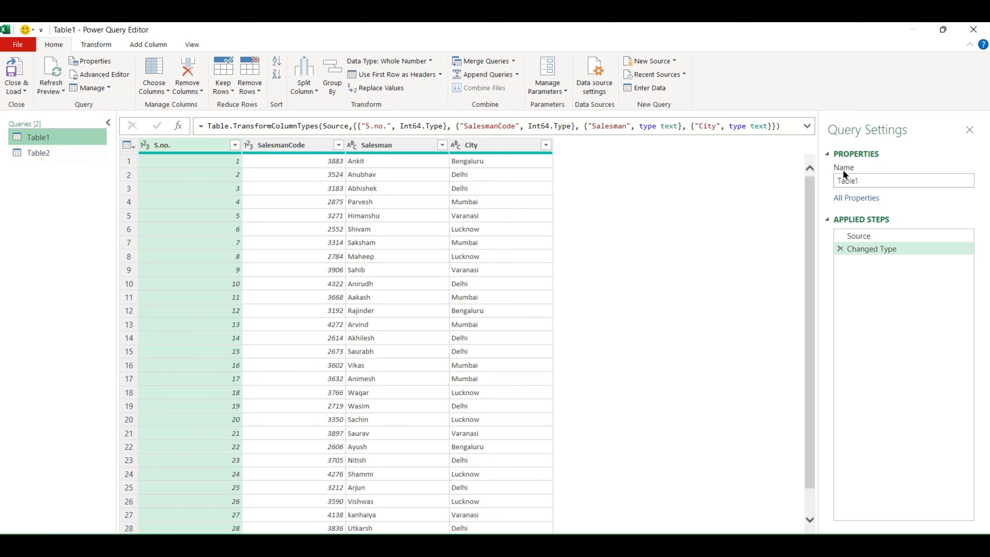
double_click(880, 175)
type("Sa")
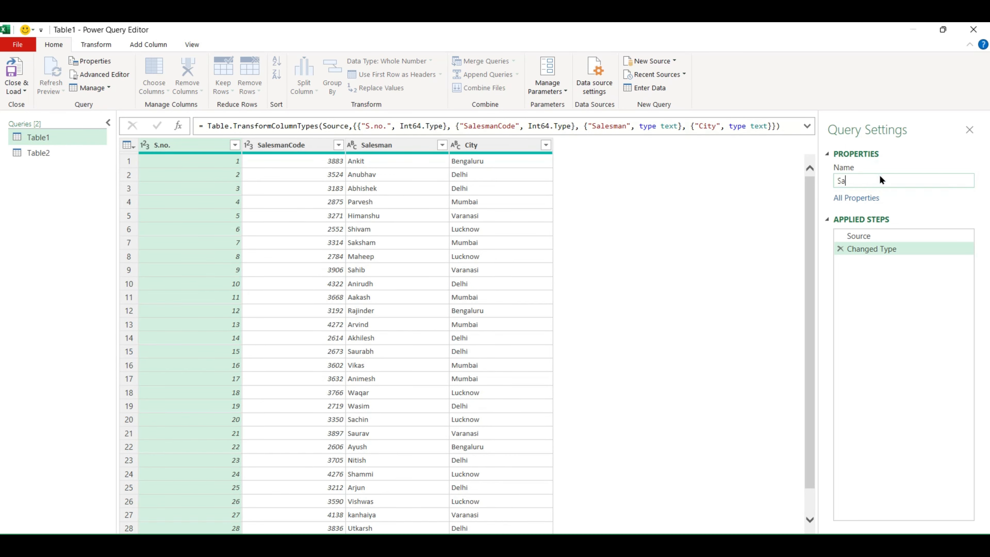
type("lesman")
- Try to rename the Table2 query as Managers
left_click(43, 156)
double_click(920, 183)
key("BackSpace")
type("Managers")
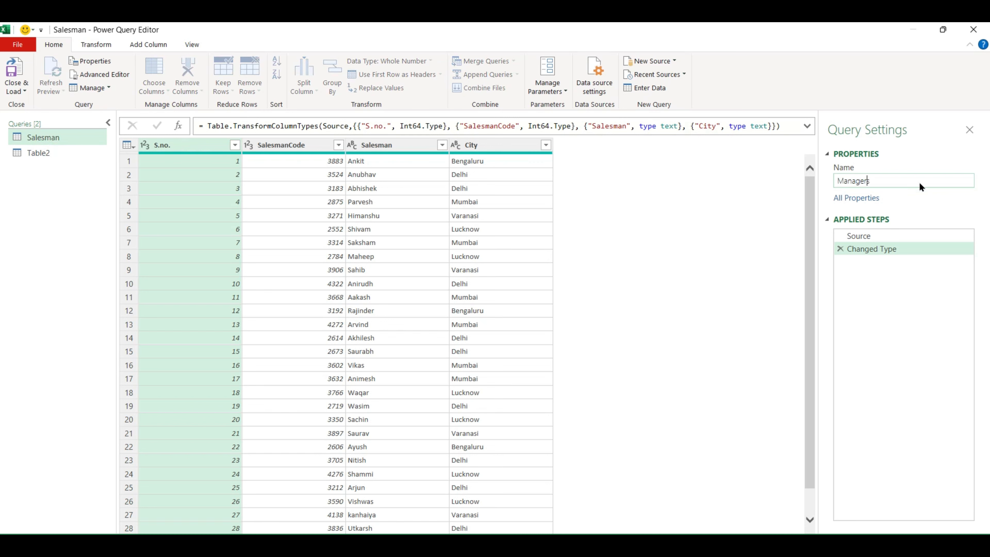
key("Return")
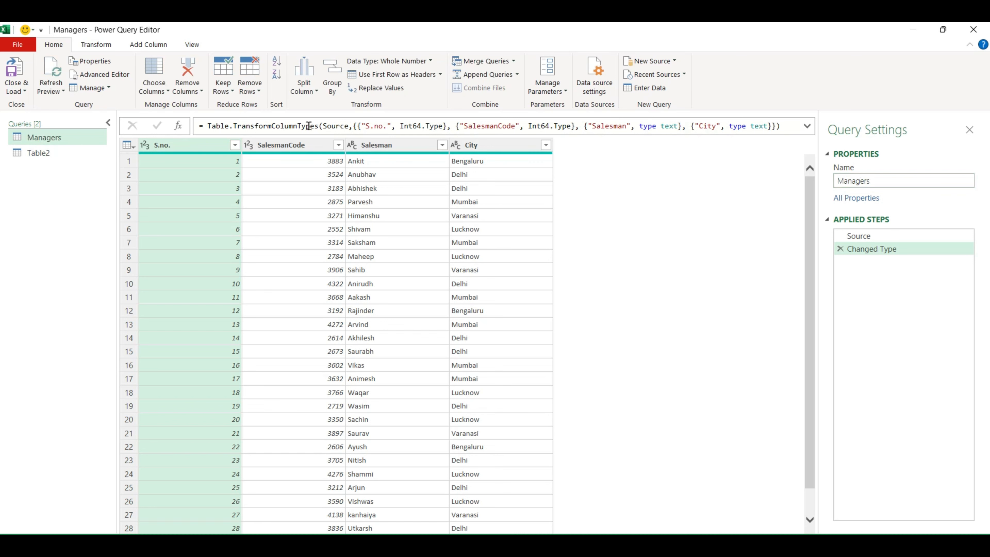
- Set the name of the query holding the salesman codes back to Salesman
left_click(915, 172)
left_click(912, 178)
key("Num_Lock")
type("Salesman")
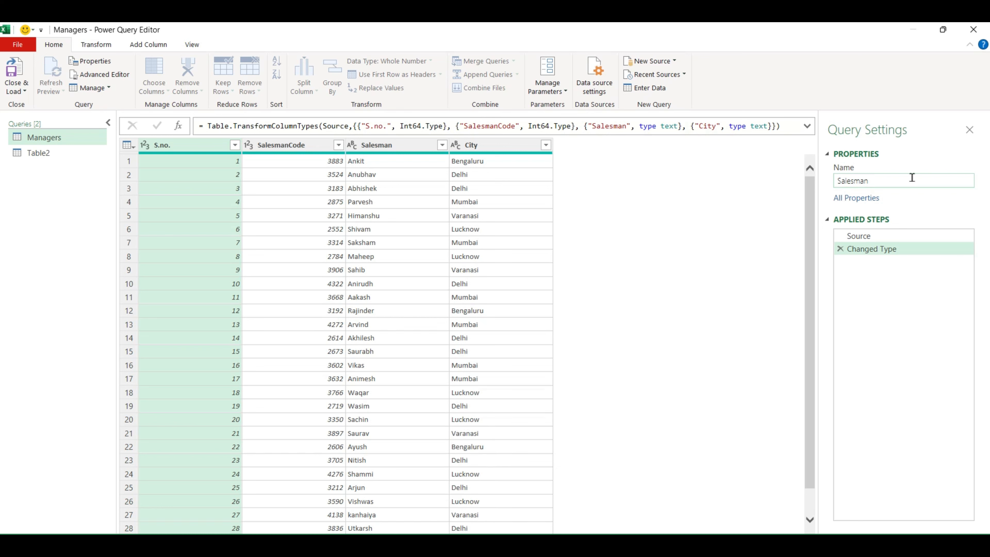
- Rename the Table2 query, which holds the city and manager data, as Managers
left_click(62, 152)
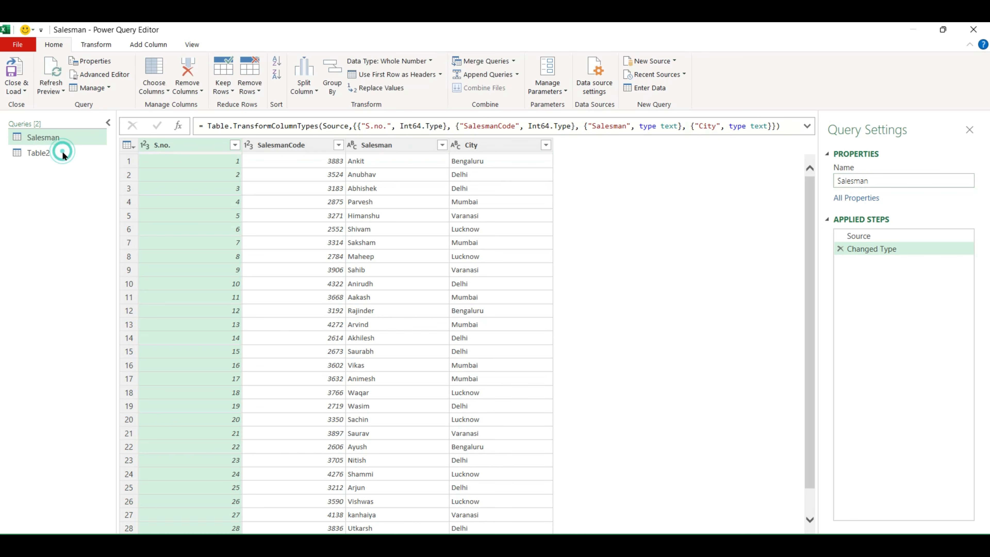
left_click(62, 152)
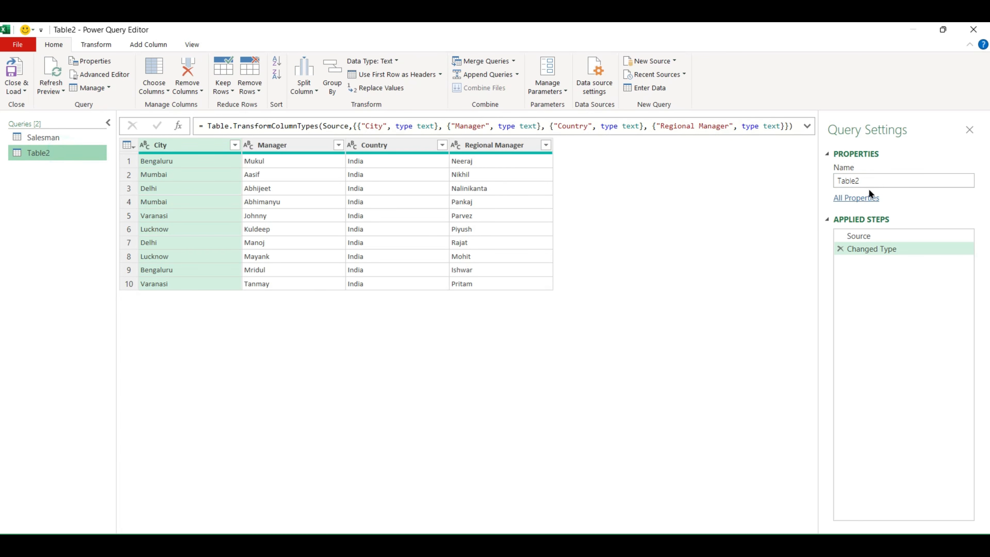
double_click(870, 181)
key("BackSpace")
type("Managers")
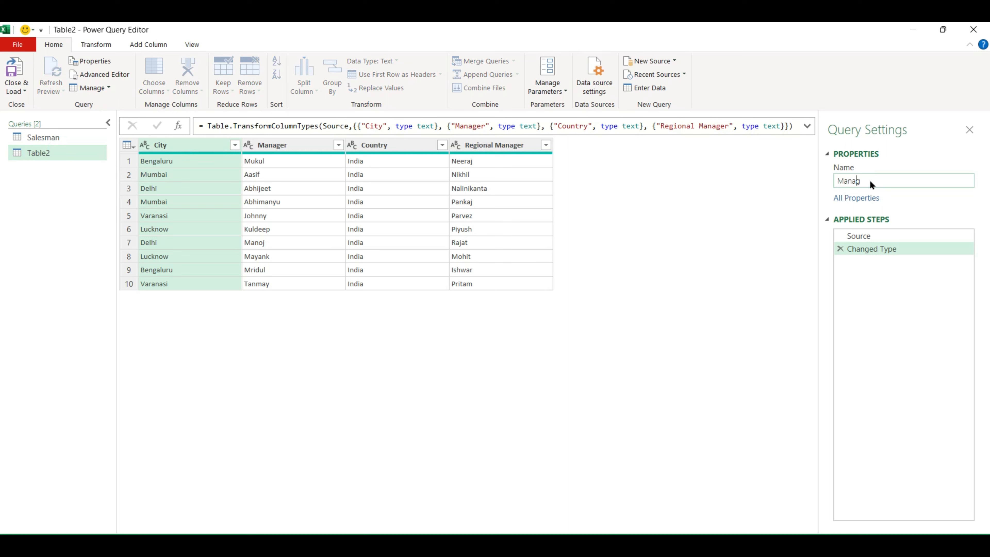
key("Return")
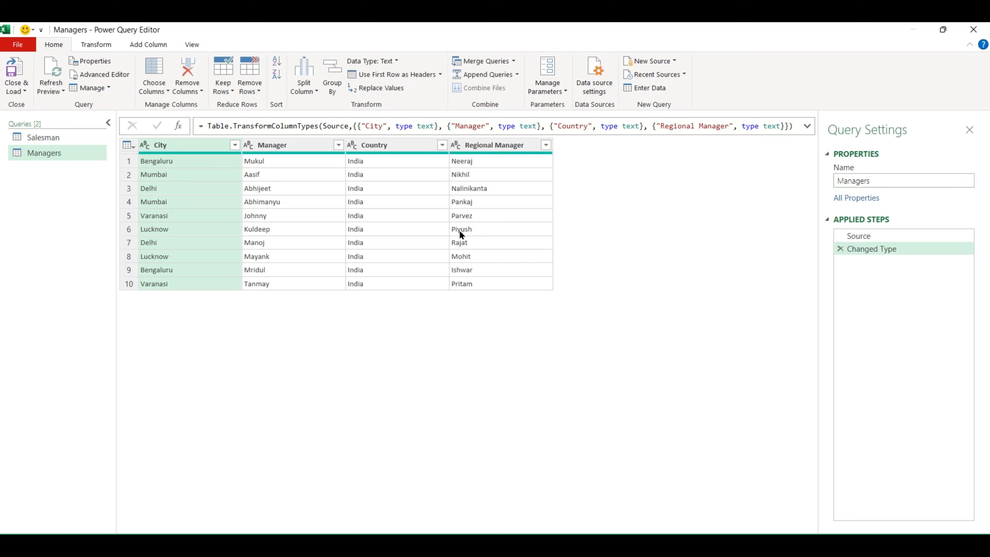
- Review the data previews of the Salesman and Managers queries, including the Manager column
left_click(66, 135)
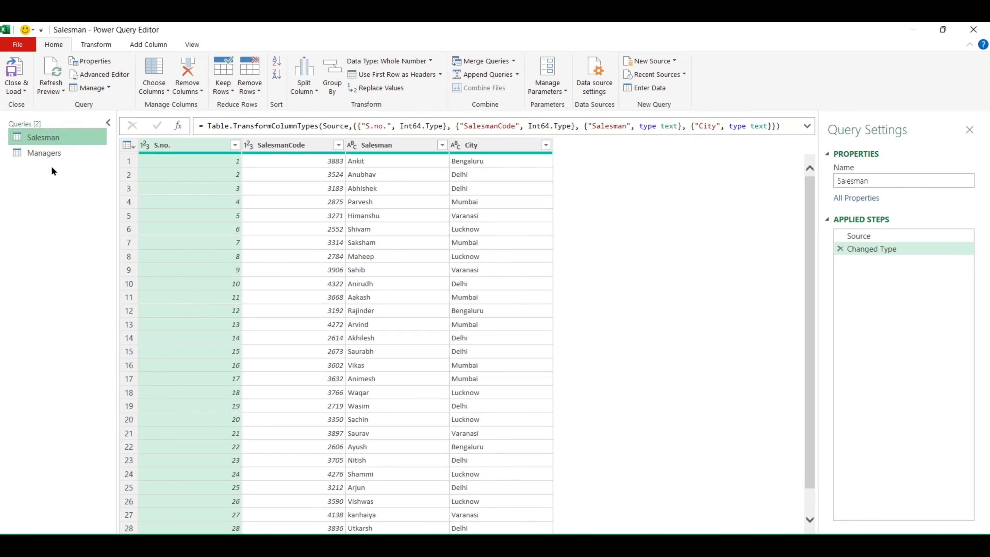
left_click(61, 153)
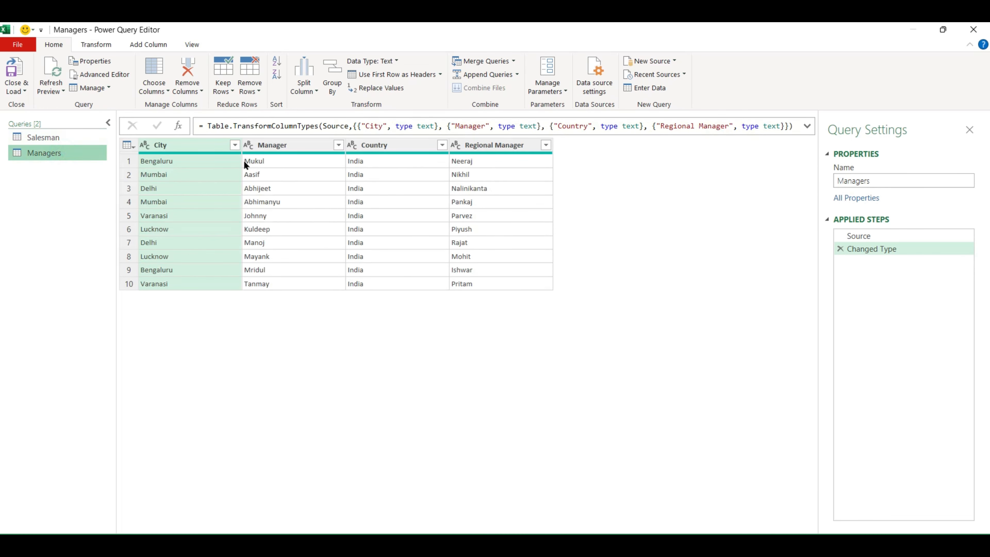
left_click_drag(275, 148, 277, 180)
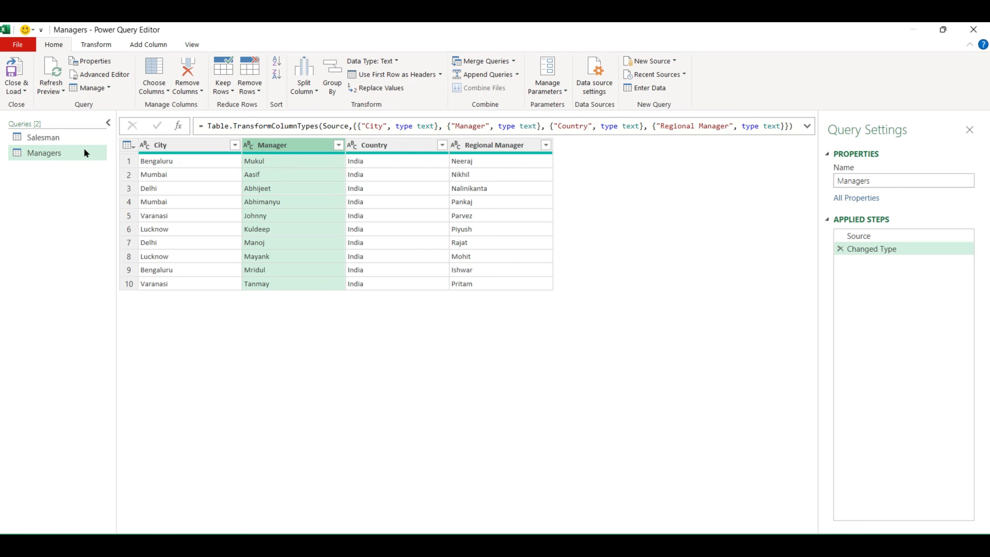
- Set up a merge of the Salesman query with Managers as a new query, matching both tables on City
left_click(63, 139)
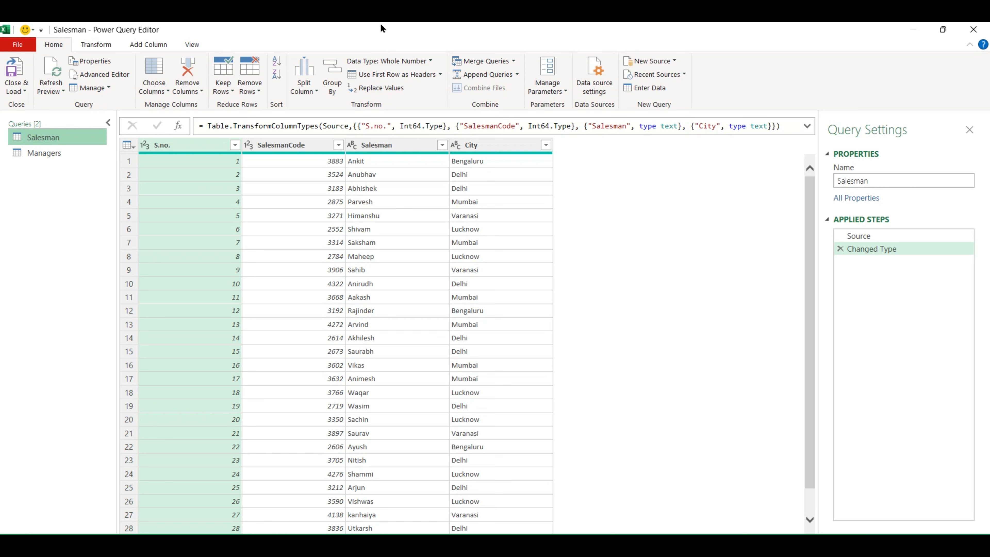
left_click(514, 62)
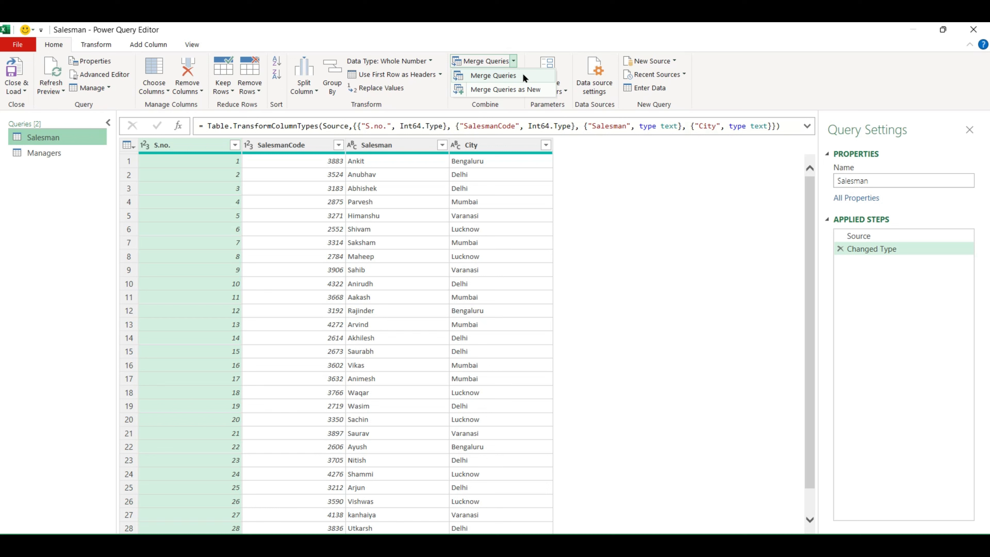
left_click(528, 90)
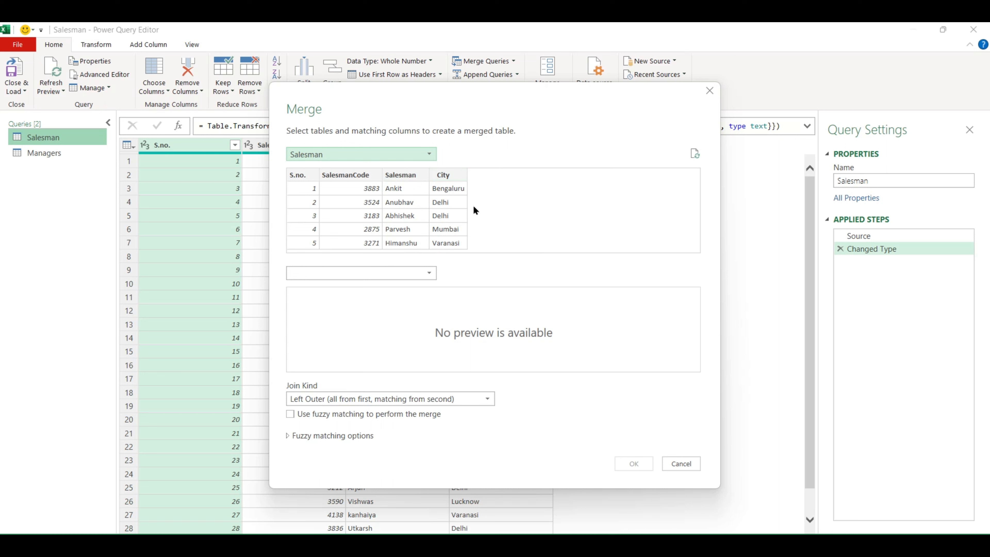
left_click(445, 174)
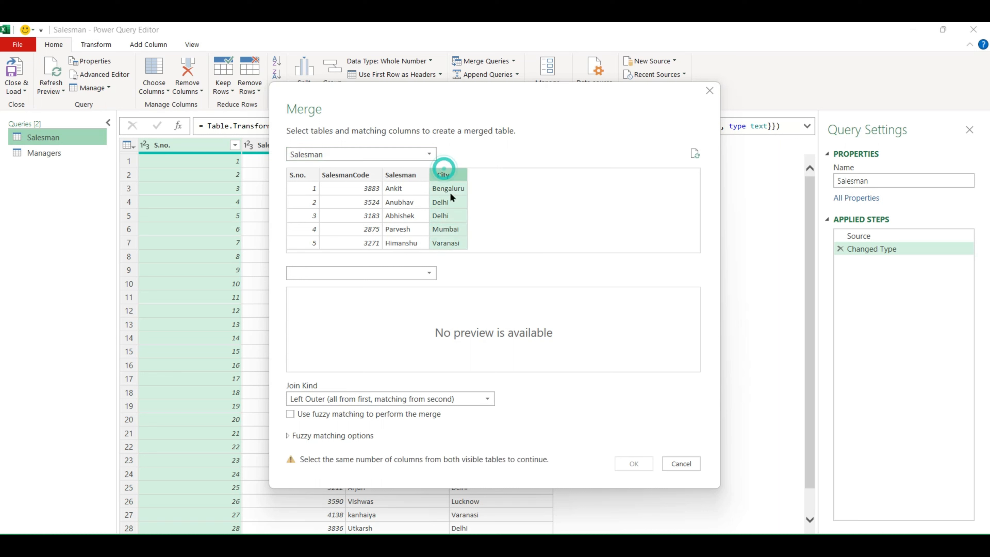
left_click(429, 273)
left_click(354, 284)
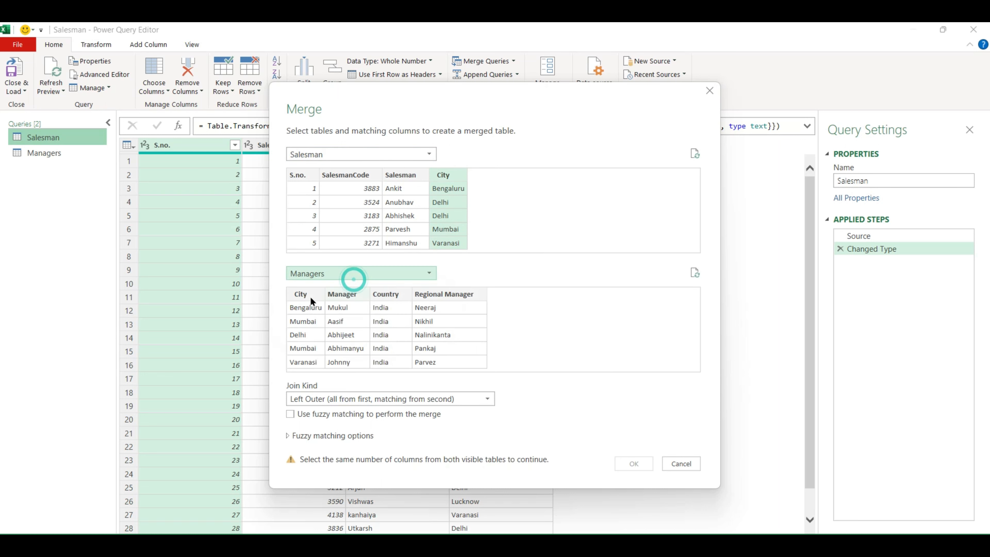
left_click(301, 295)
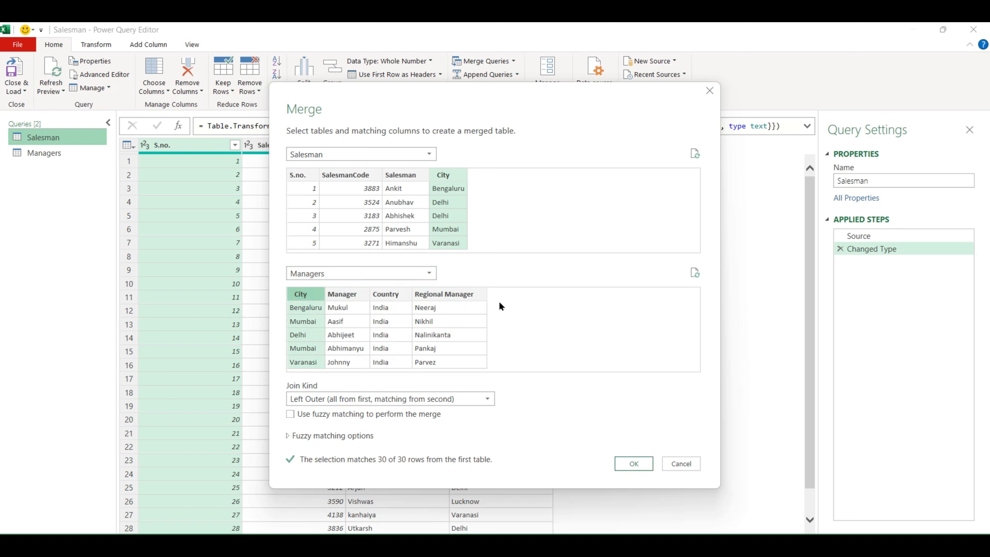
- Choose the Left Outer (all from first, matching from second) join kind and create the merged query
left_click(486, 399)
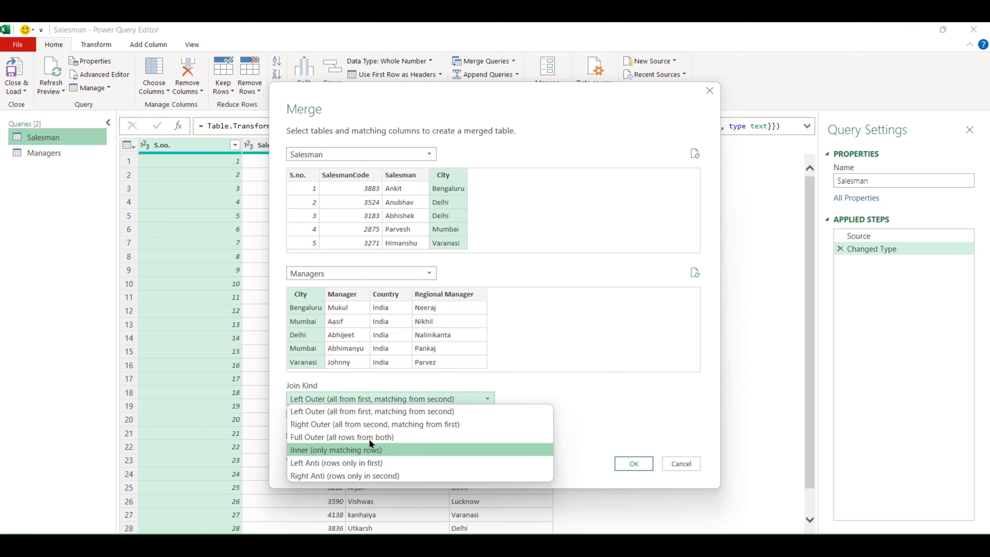
left_click(405, 412)
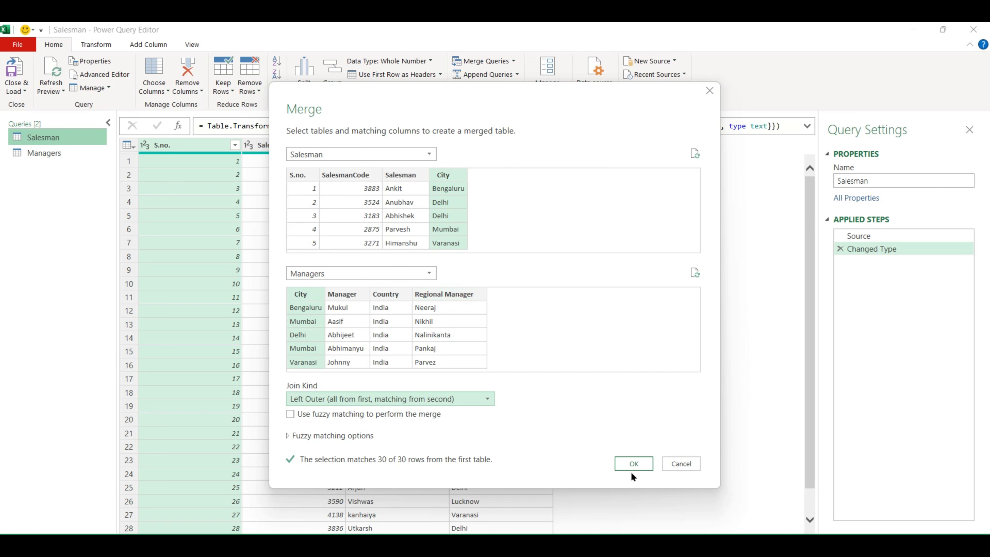
left_click(635, 464)
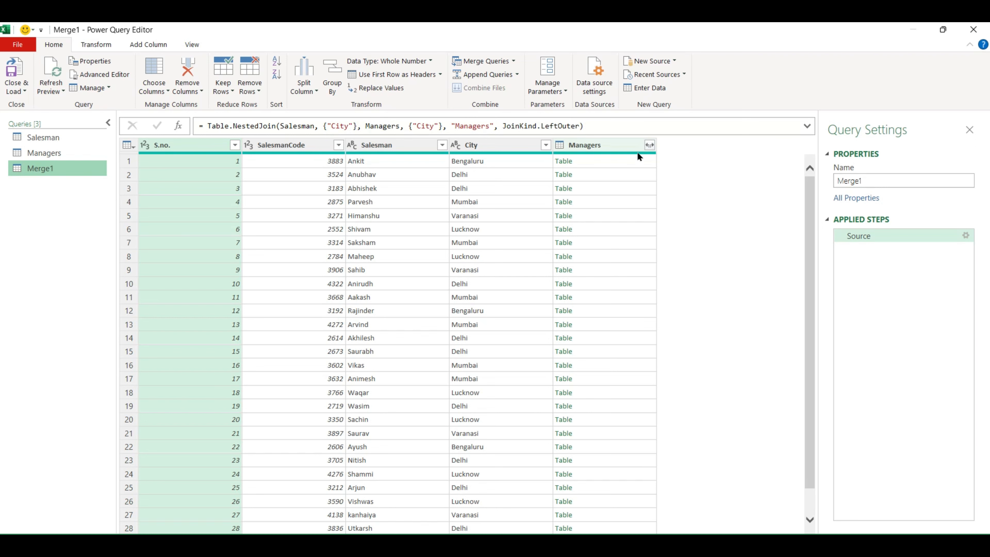
- Expand the merged Managers column into Manager, Country and Regional Manager only, without the original column name as prefix
left_click(649, 144)
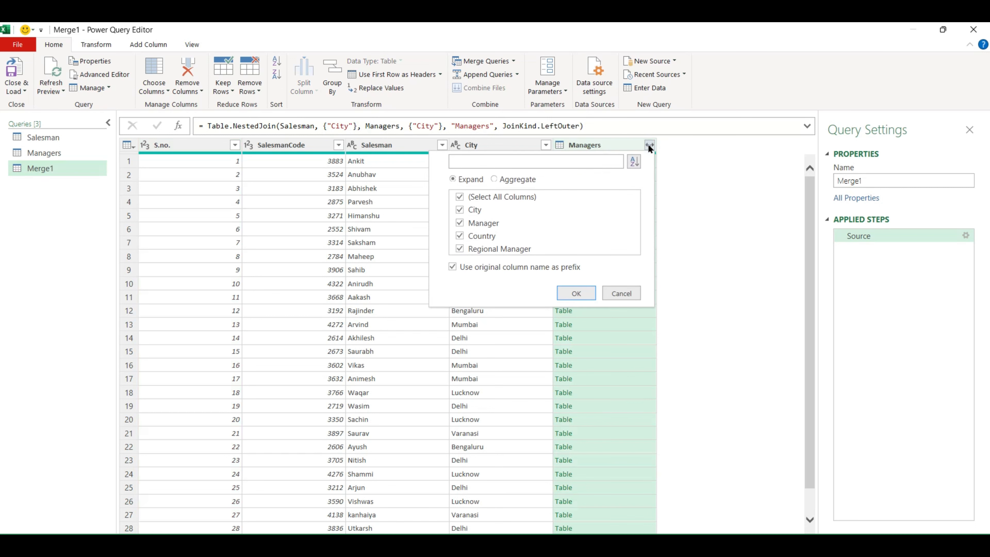
left_click(463, 208)
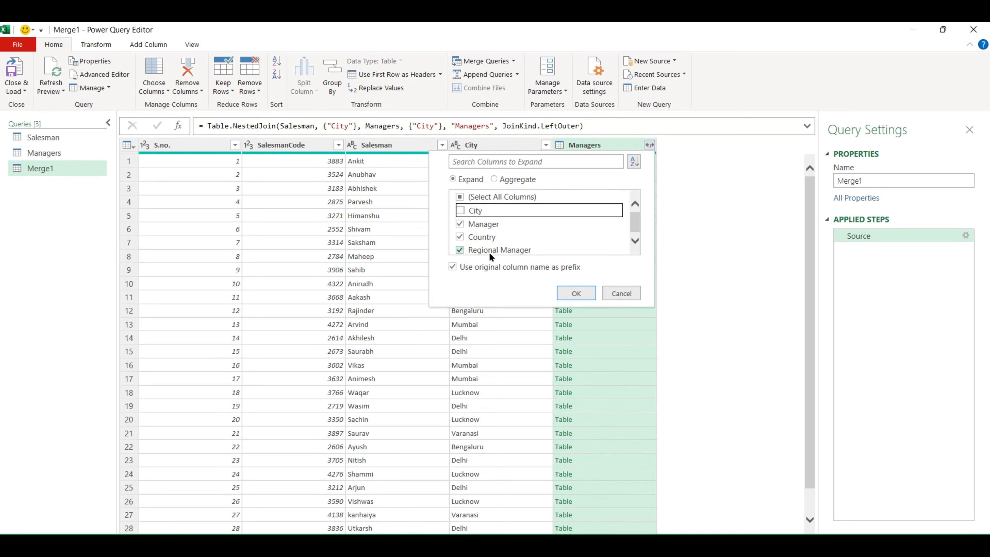
left_click(452, 266)
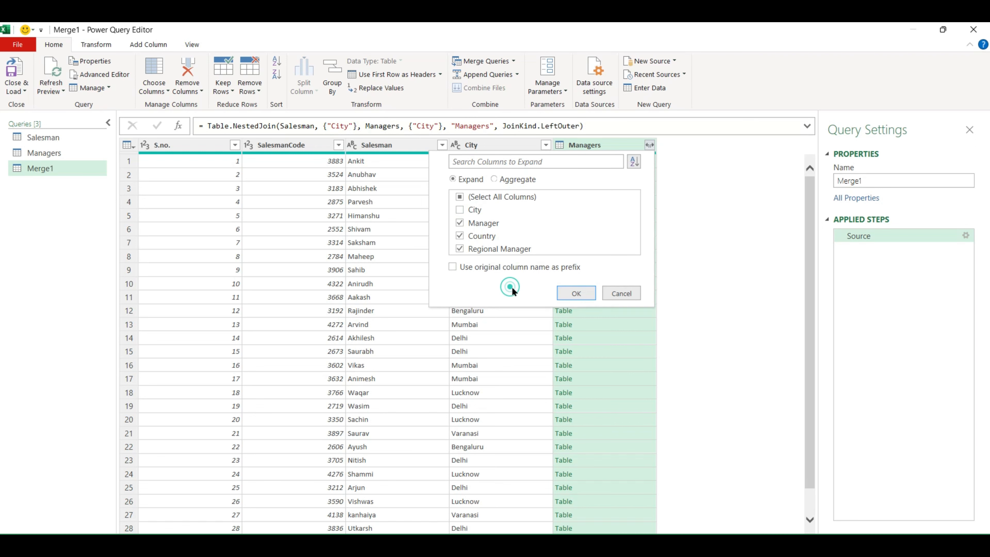
left_click(575, 292)
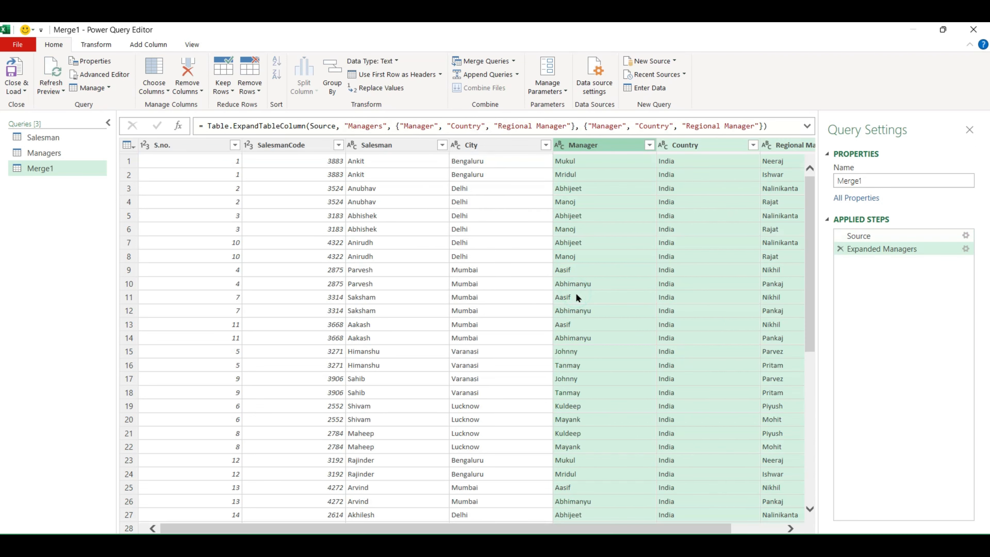
- Examine the first rows of the merged query across the salesman, city, manager, country and regional manager columns
left_click(576, 165)
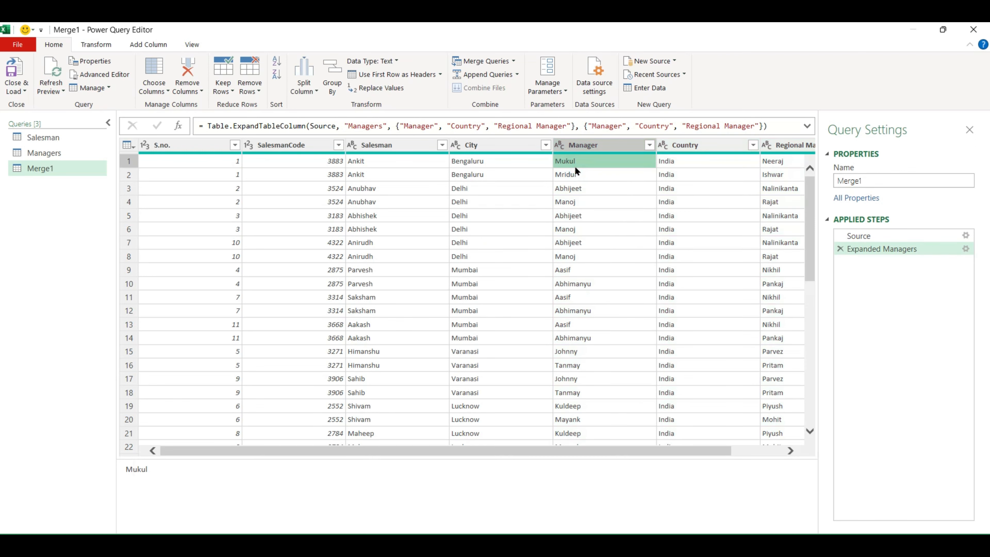
key("Right")
key("Right")
key("Left")
key("Right")
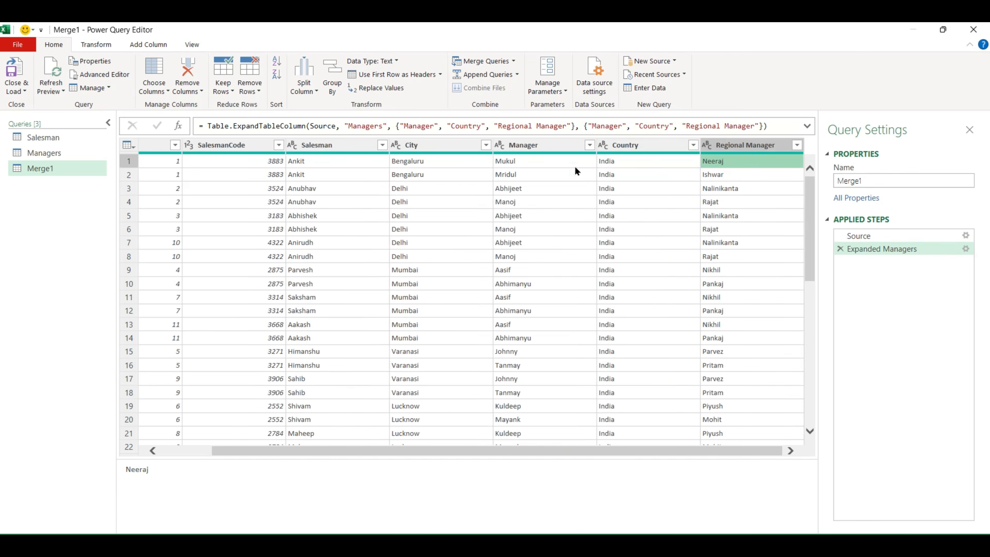
key("Left")
key("Left")
key("Left")
key("Left")
key("Right")
key("Right")
key("Down")
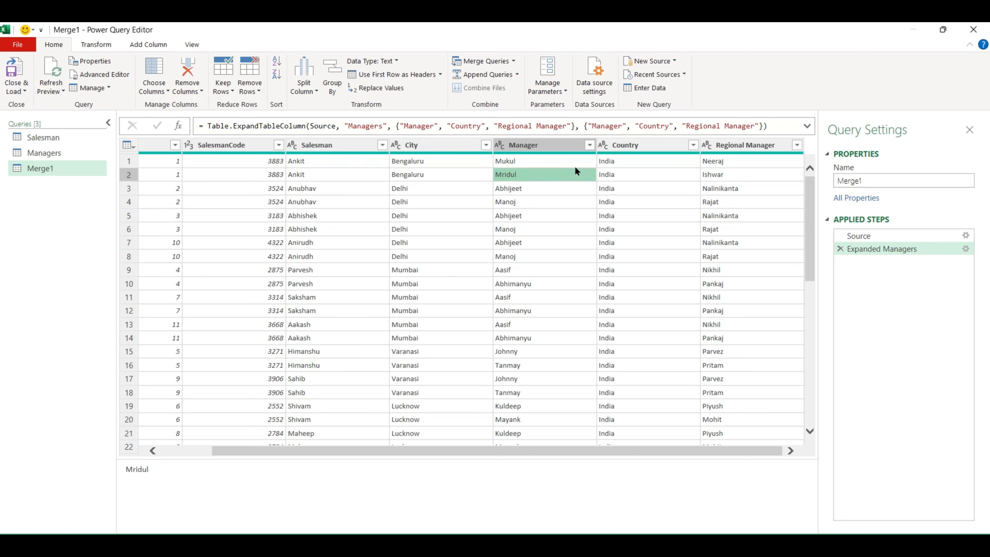
key("Down")
key("Left")
key("Left")
key("Left")
key("Left")
key("Left")
key("Up")
key("Up")
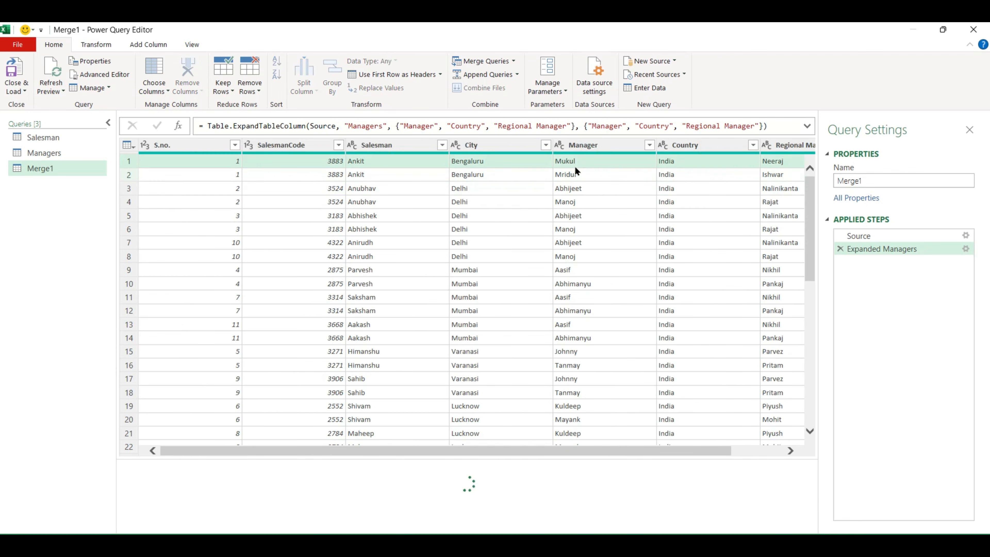
key("Up")
key("Down")
key("Down")
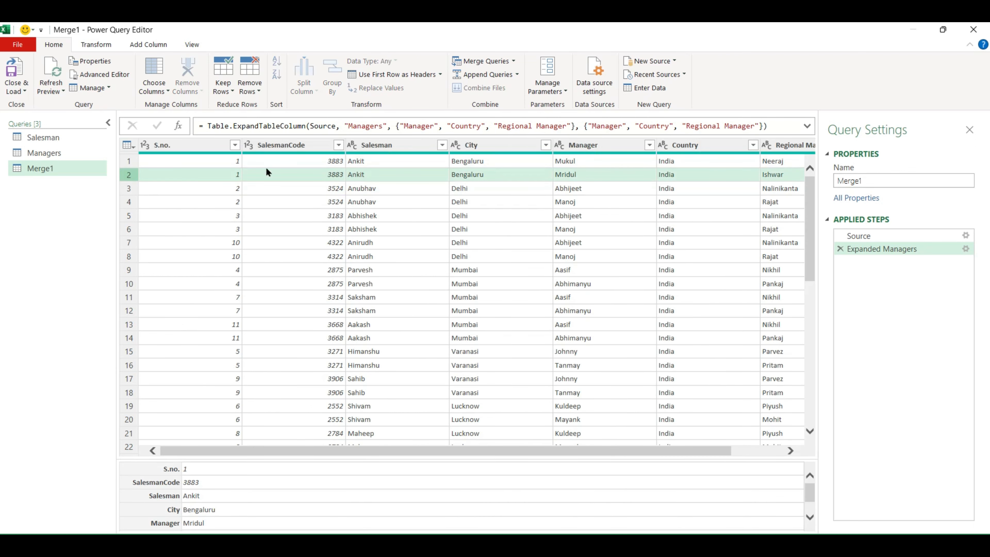
- Change the data type of the S.no. and SalesmanCode columns in the merged query to Text
left_click(144, 144)
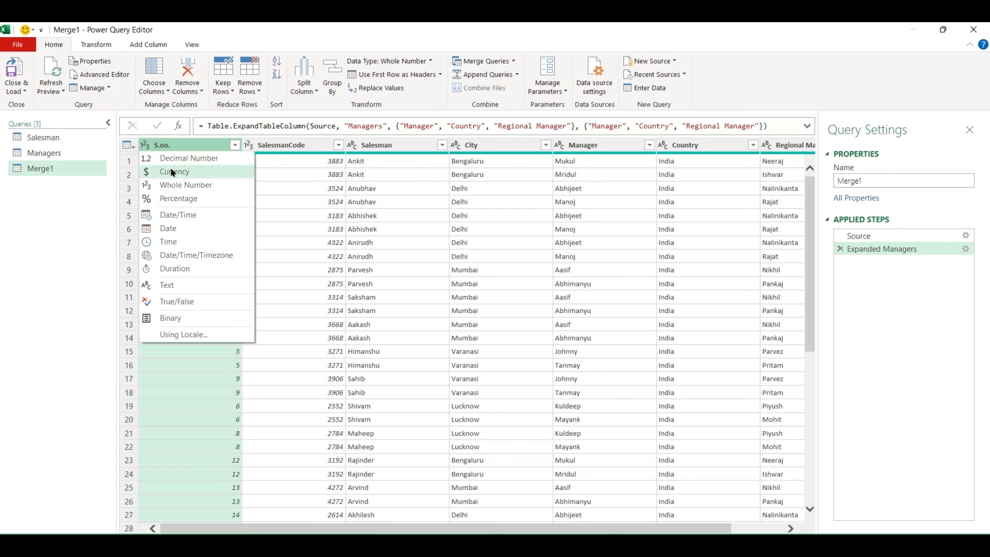
left_click(183, 285)
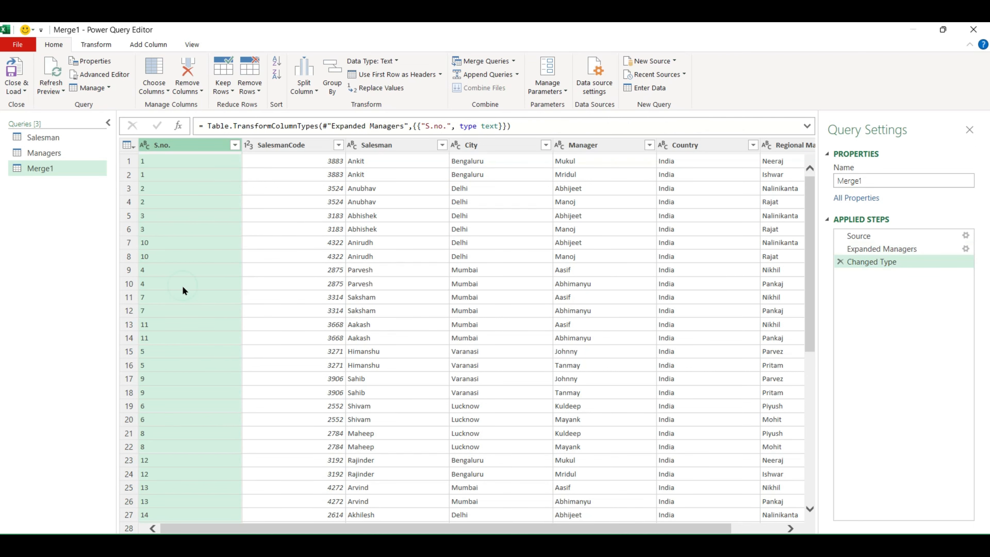
left_click(250, 145)
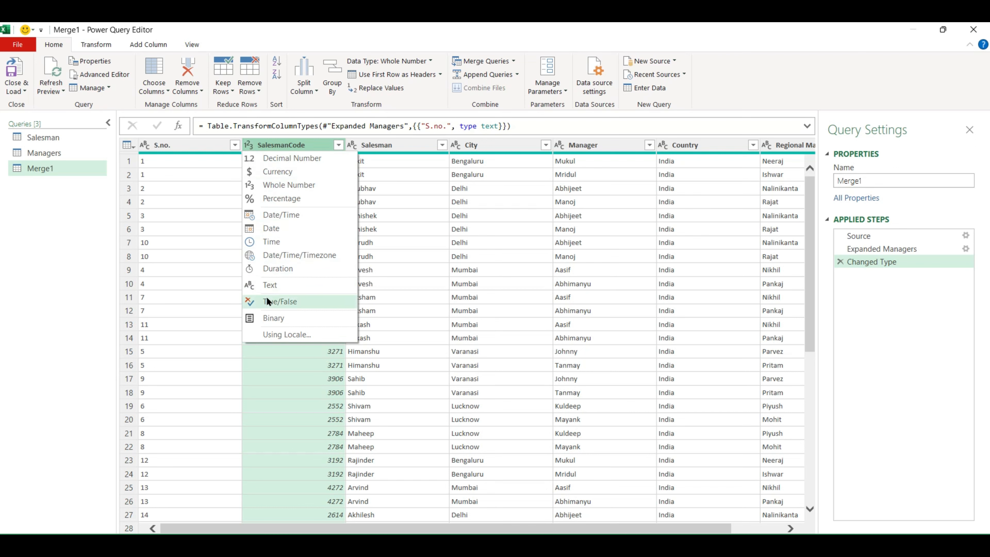
left_click(270, 284)
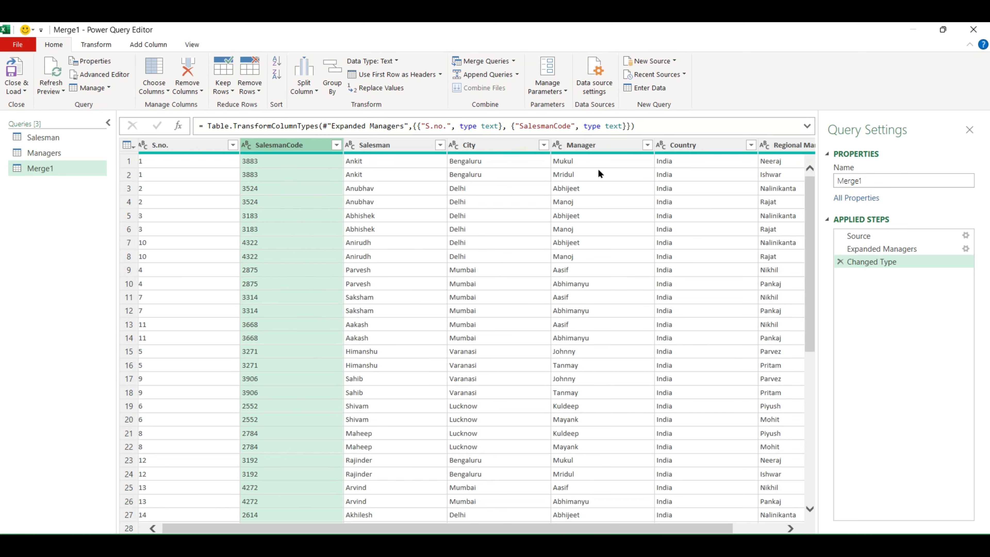
scroll(600, 172, "right", 2)
scroll(599, 173, "left", 2)
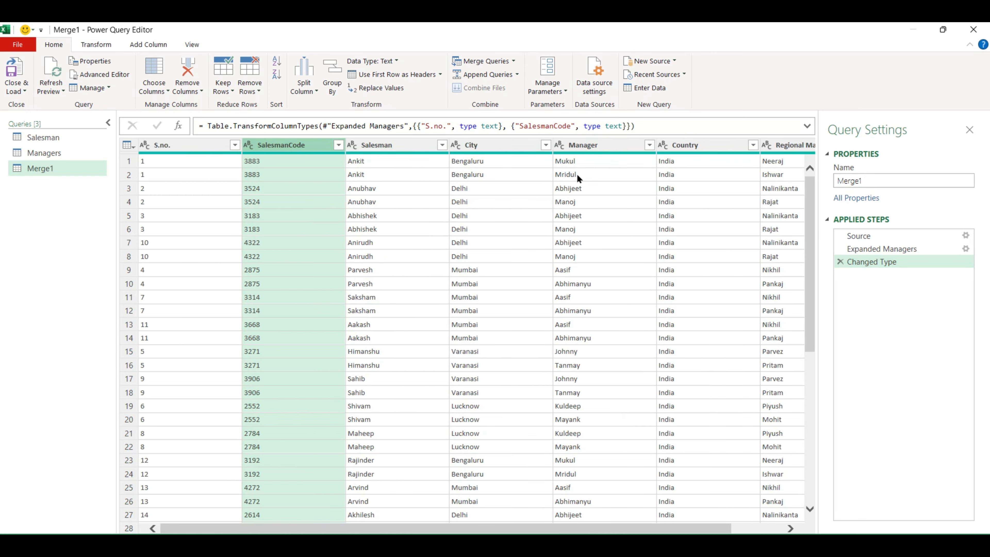
- Close the query editor, load the queries into the workbook, and look over the merged table
left_click(23, 89)
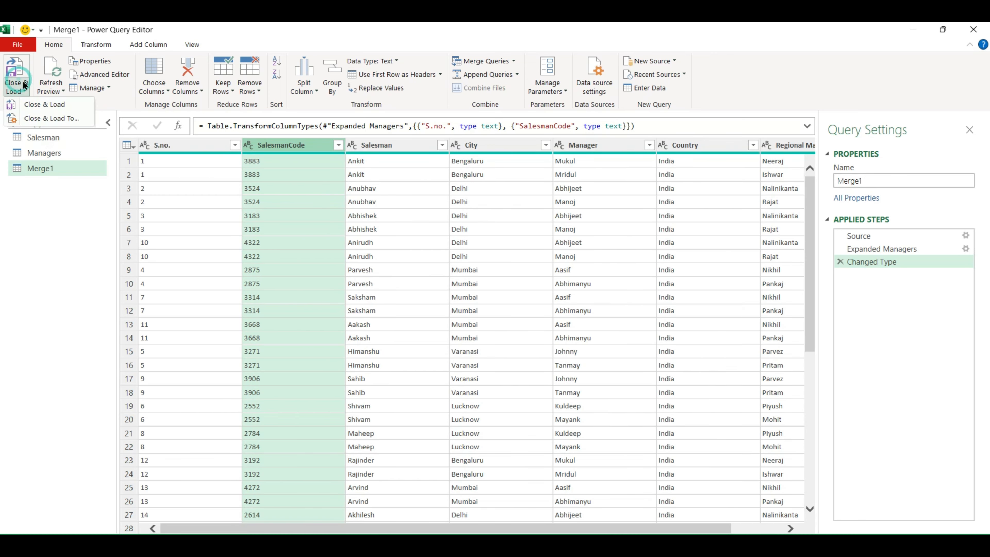
left_click(61, 104)
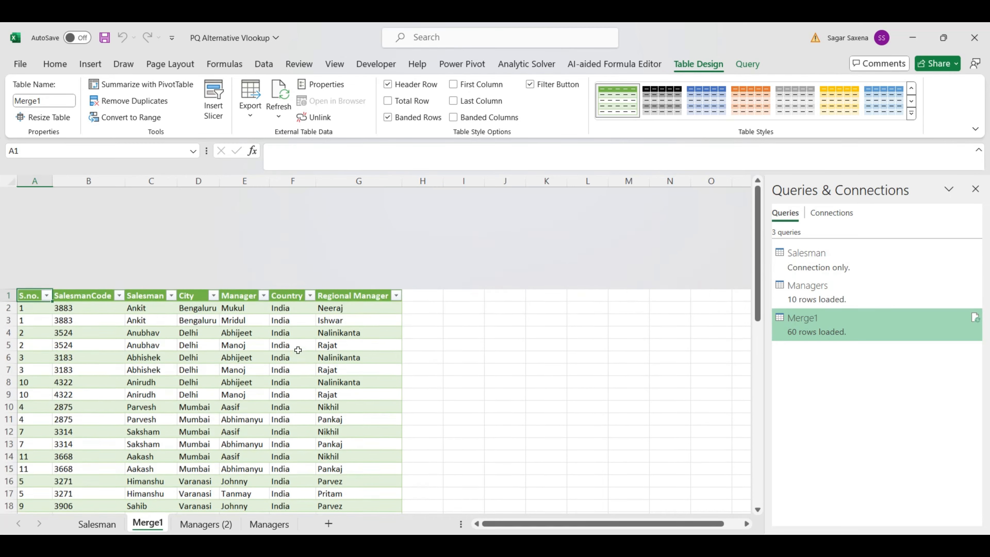
scroll(297, 350, "down", 10)
scroll(298, 350, "up", 10)
scroll(298, 350, "up", 1)
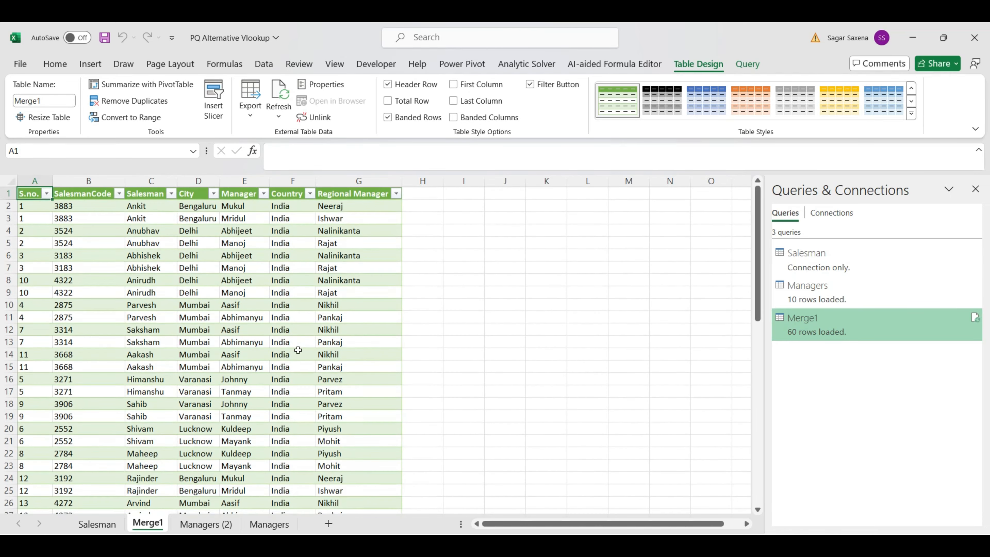
mouse_move(961, 291)
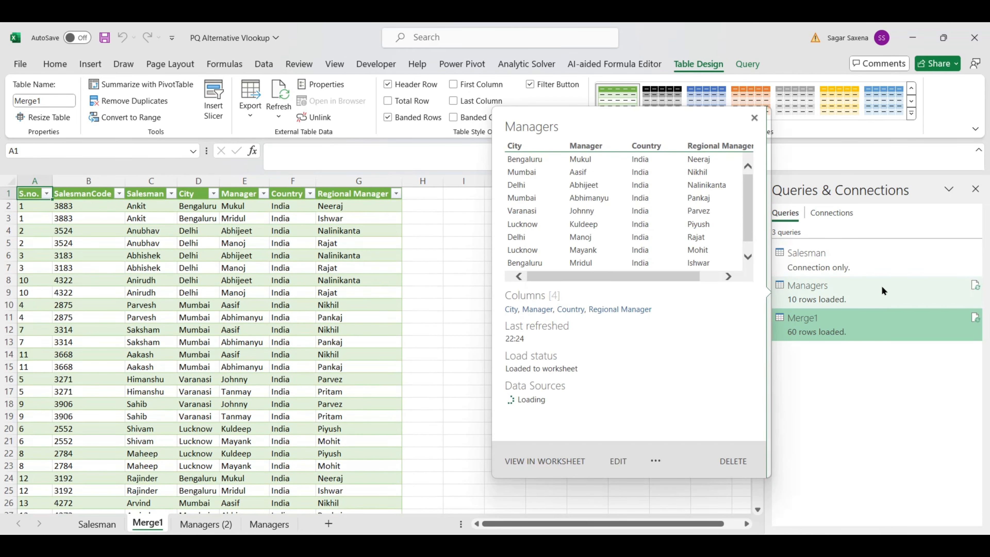
left_click(874, 289)
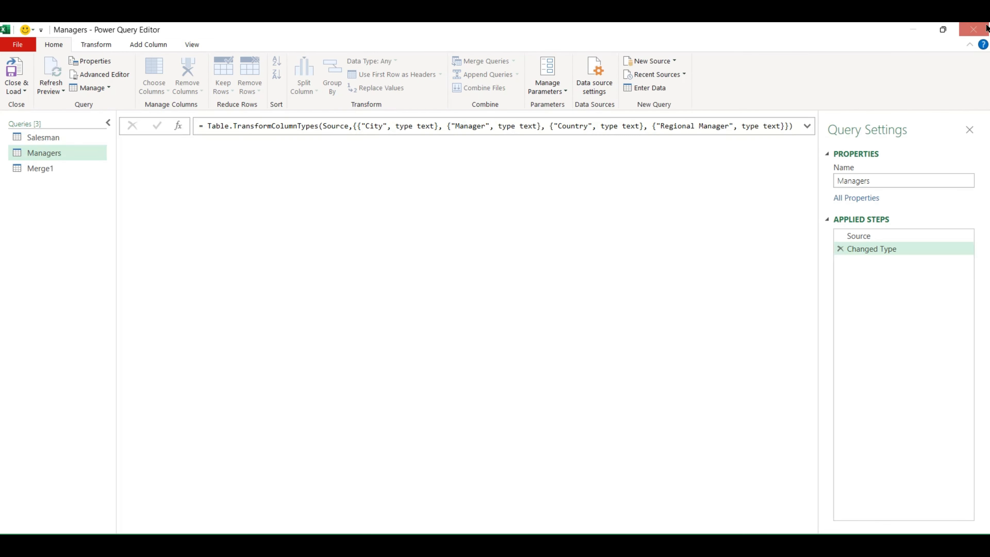
left_click(986, 29)
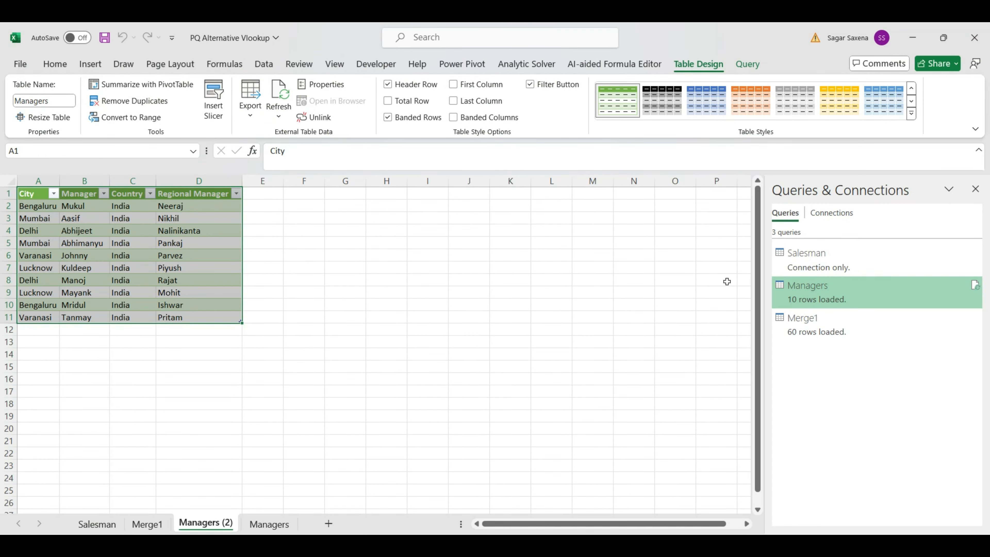
- Change the Managers query's load setting to Only Create Connection, accepting deletion of its worksheet table
mouse_move(847, 289)
right_click(804, 294)
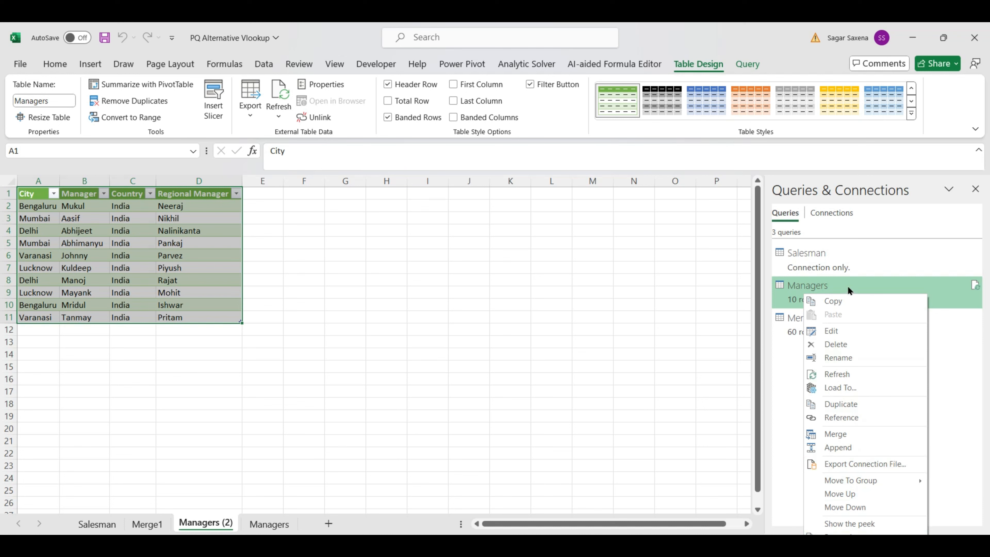
left_click(849, 387)
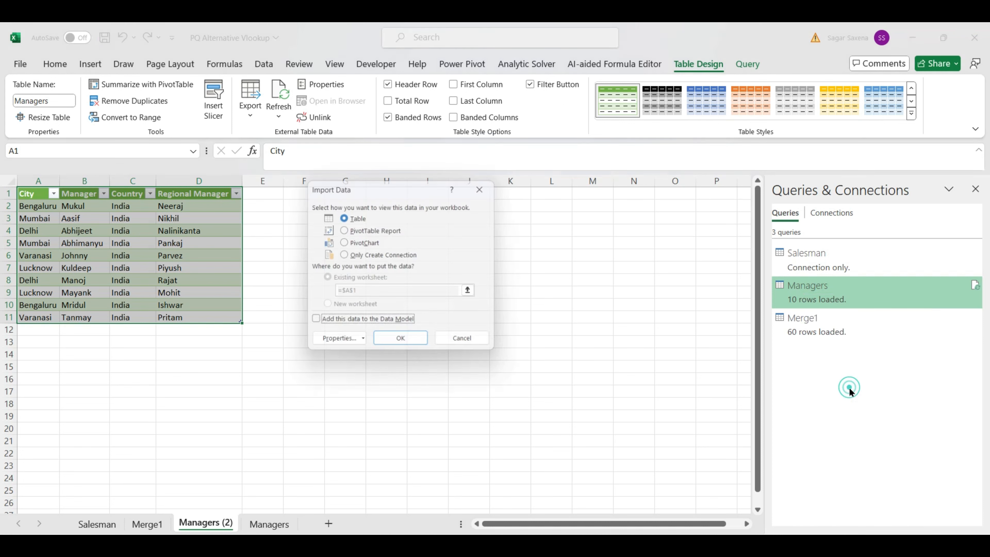
left_click(363, 256)
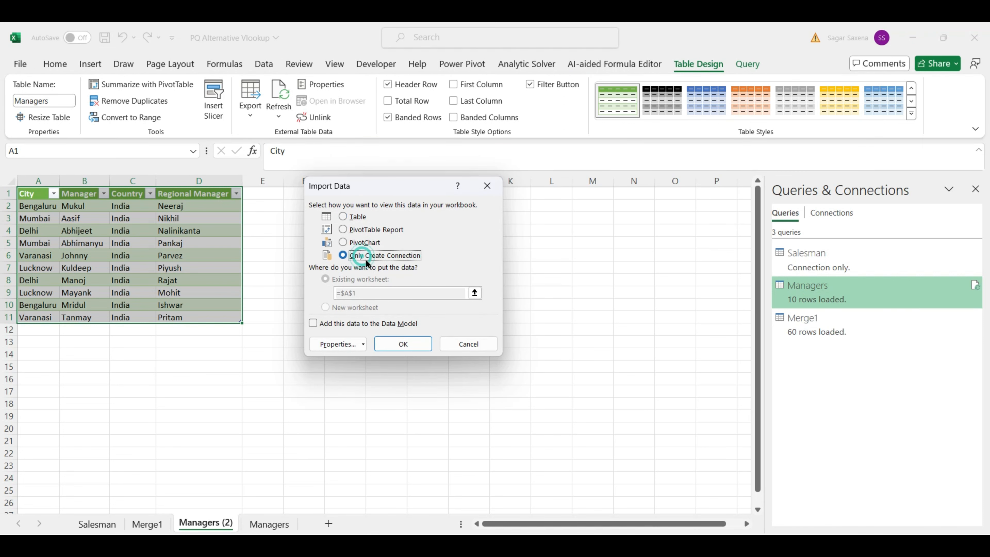
left_click(395, 340)
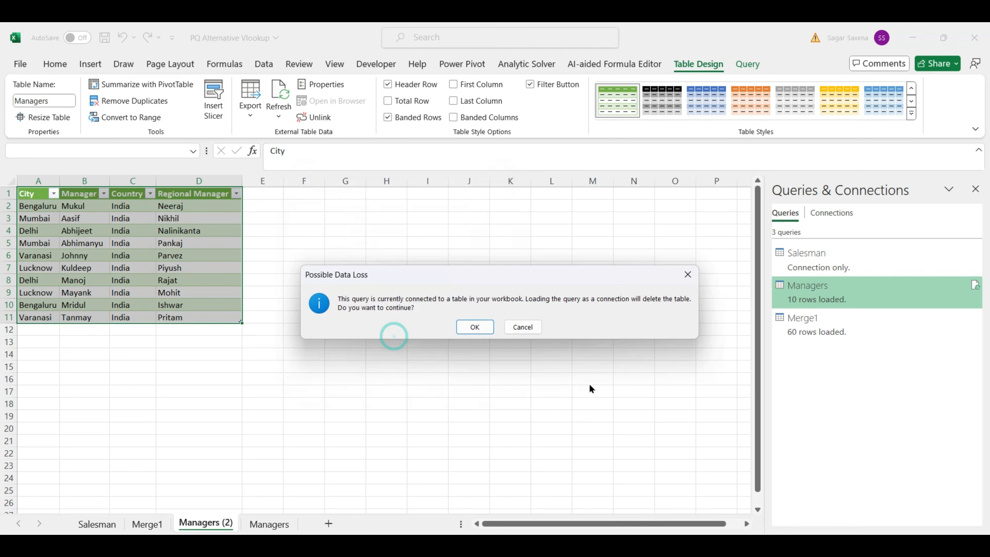
left_click(472, 328)
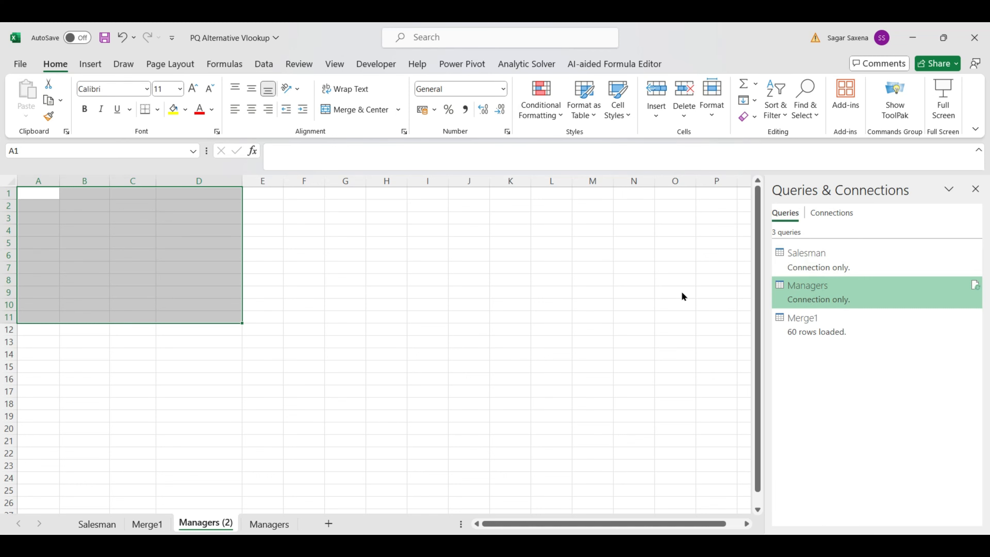
- Delete the empty Managers (2) sheet permanently and move the Merge1 sheet to the end, after Managers
right_click(206, 524)
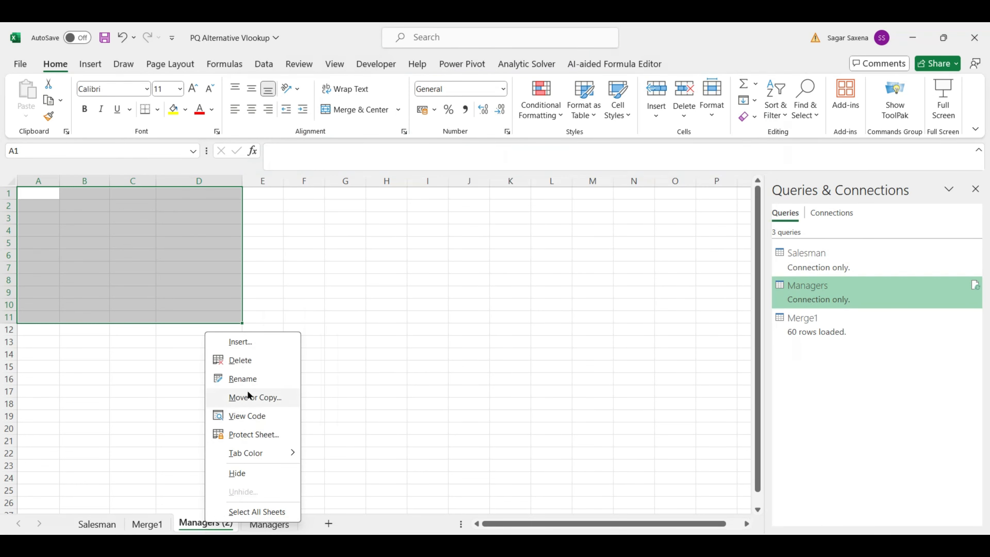
left_click(246, 360)
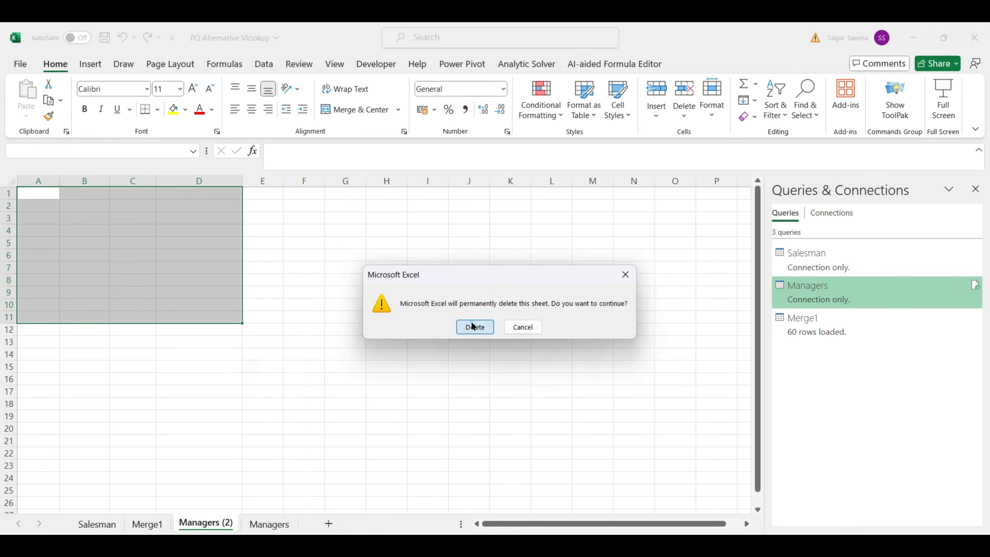
left_click(472, 327)
left_click(150, 525)
left_click_drag(147, 523, 252, 524)
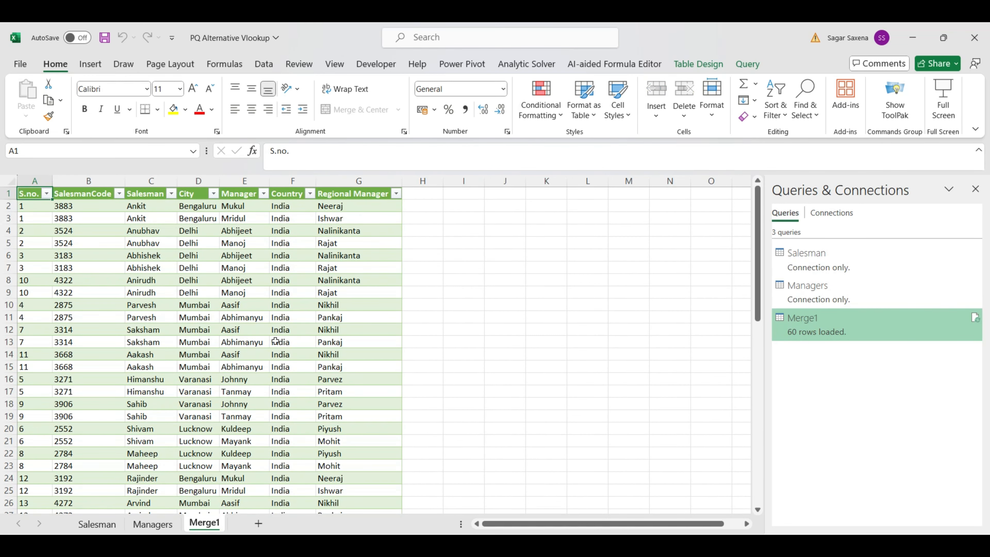
- Review the merged table on the Merge1 sheet, checking the SalesmanCode, City, Manager and Regional Manager columns down through all rows
left_click(86, 201)
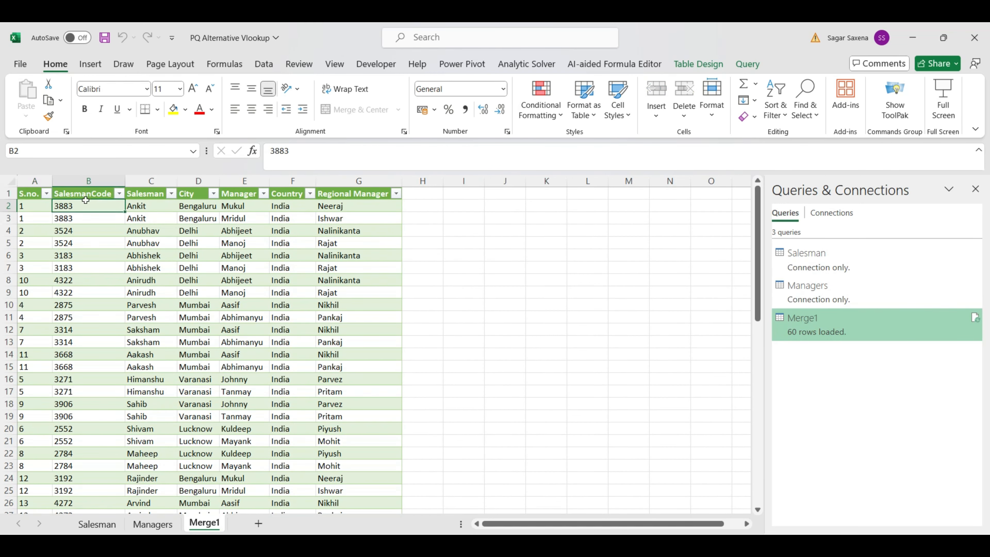
left_click(197, 190)
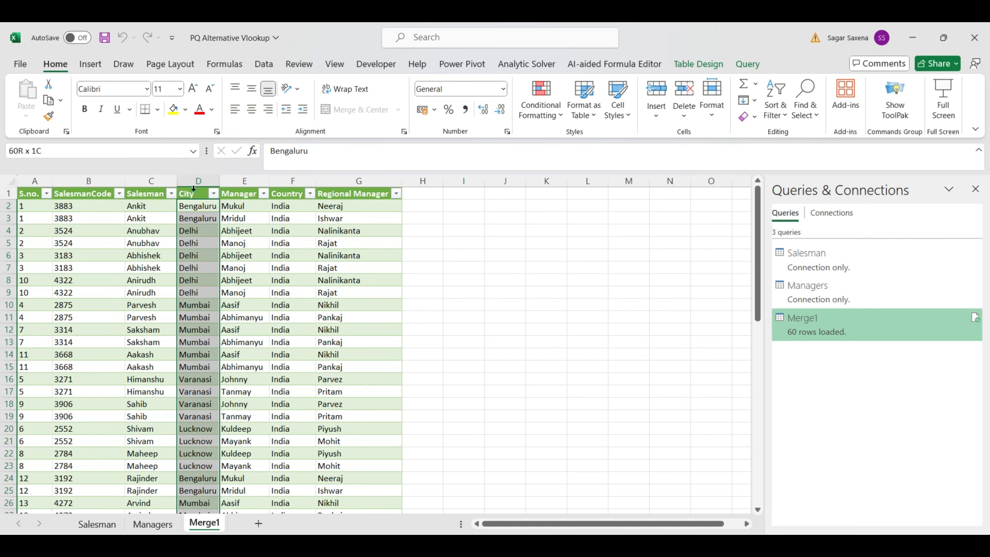
left_click(243, 202)
left_click(384, 195)
scroll(161, 398, "down", 9)
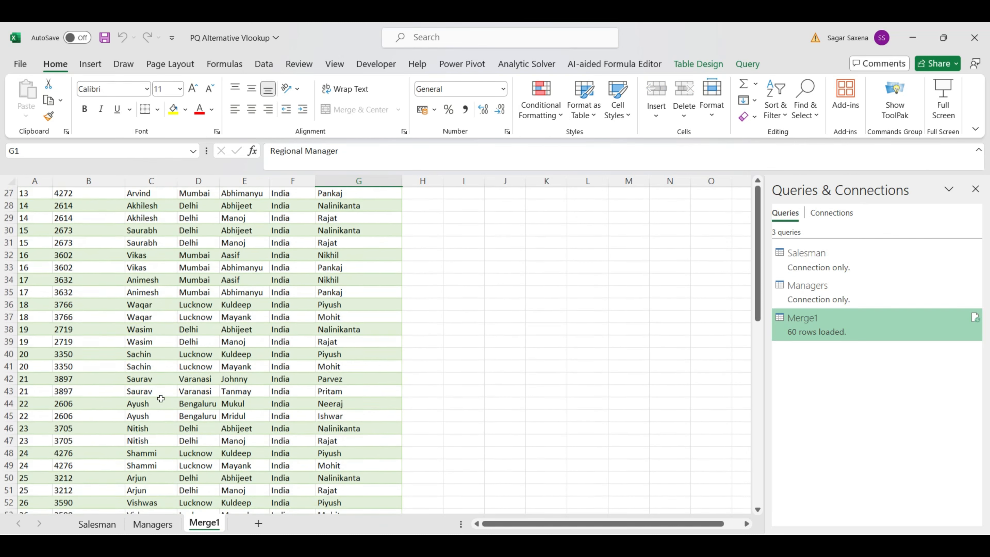
scroll(161, 398, "down", 9)
scroll(161, 398, "up", 18)
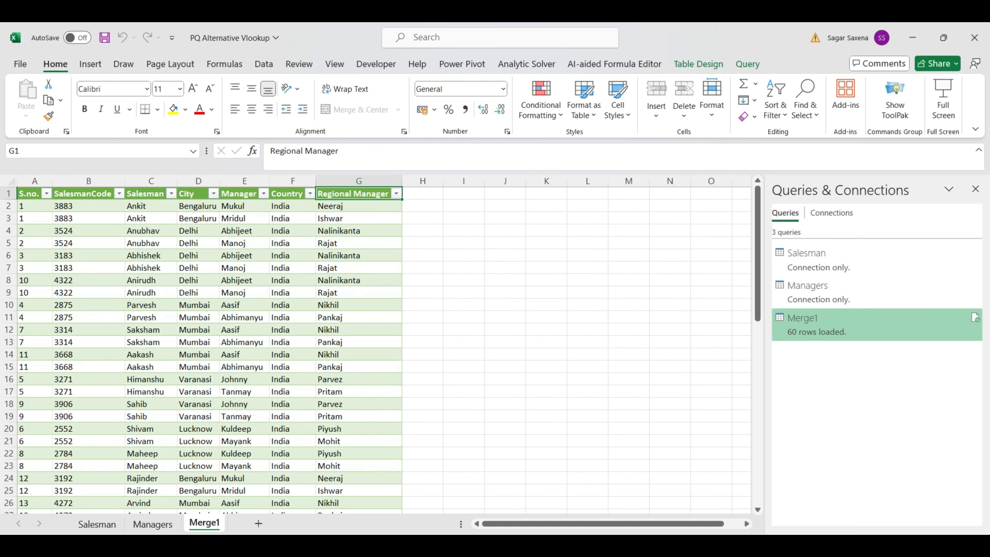
- Compare the source tables on the Salesman and Managers sheets with the merged table on Merge1
left_click(97, 524)
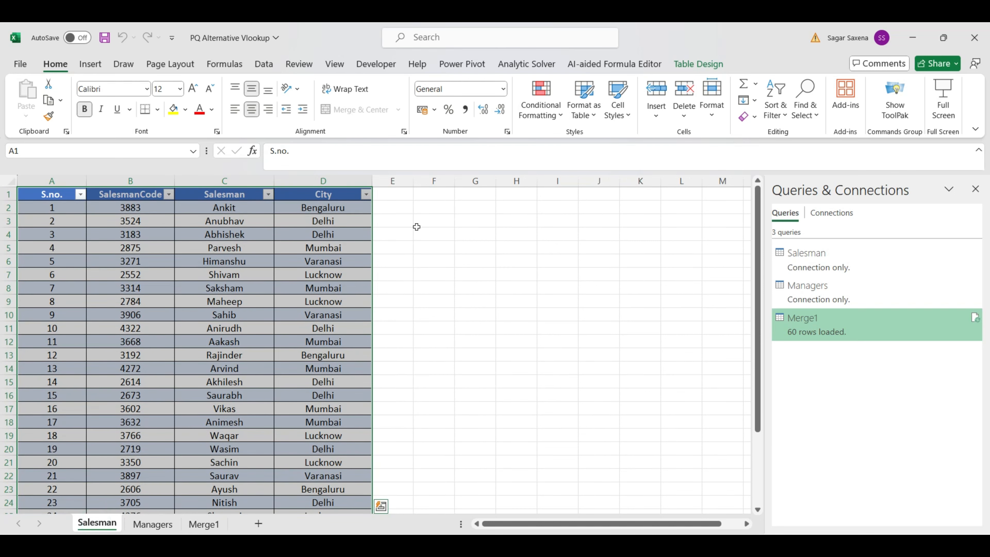
left_click(408, 199)
left_click(164, 525)
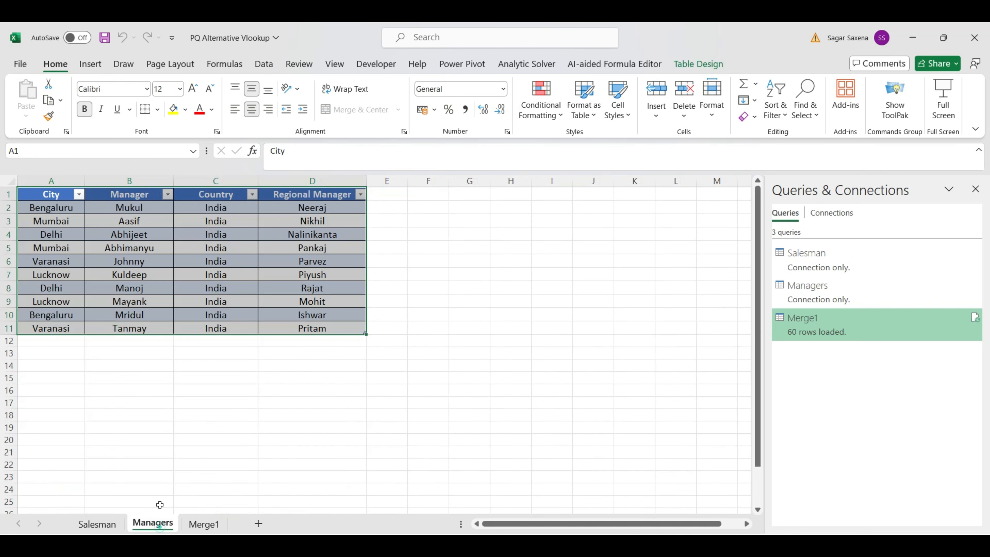
left_click(97, 524)
left_click(204, 524)
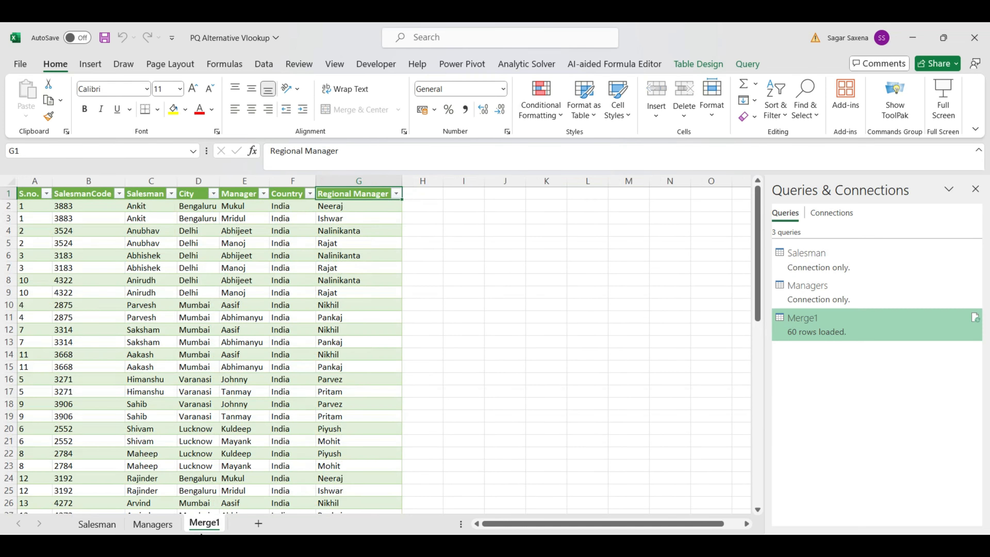